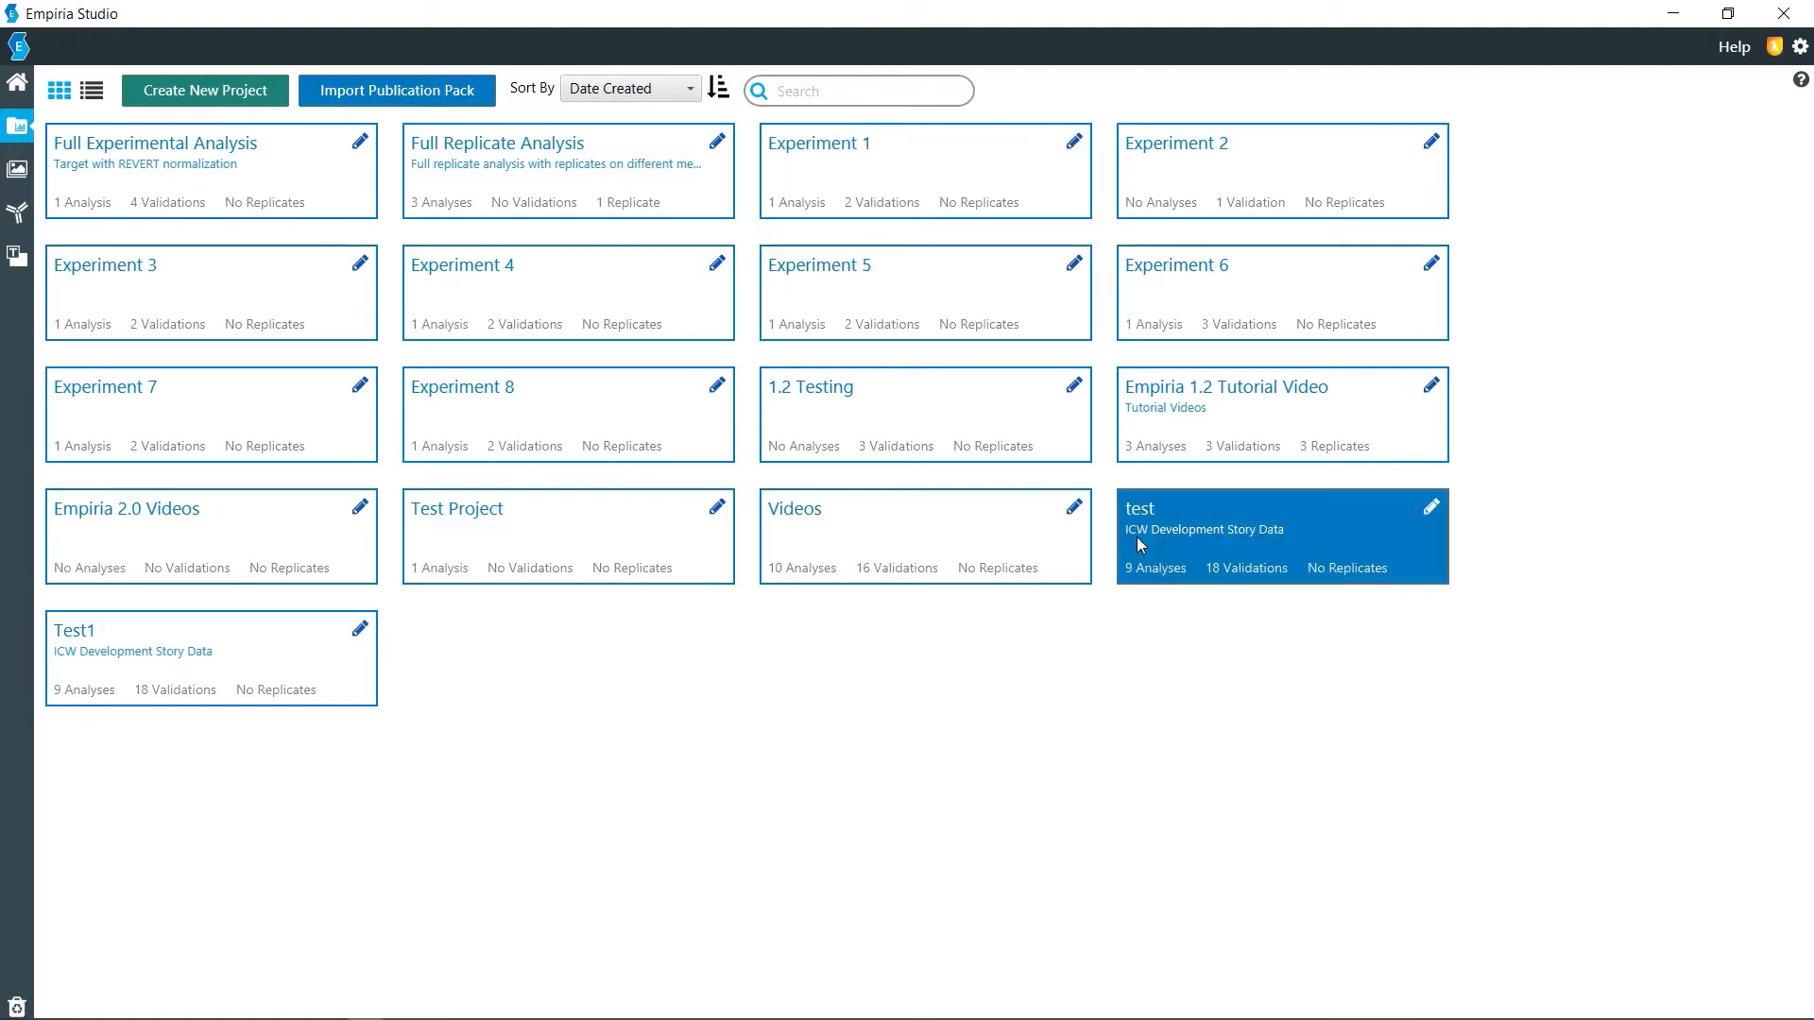
# - Open the ERK1 Phosphorylation Time Course experiment in the test project and select its acquired image entry
pyautogui.doubleClick(1159, 542)
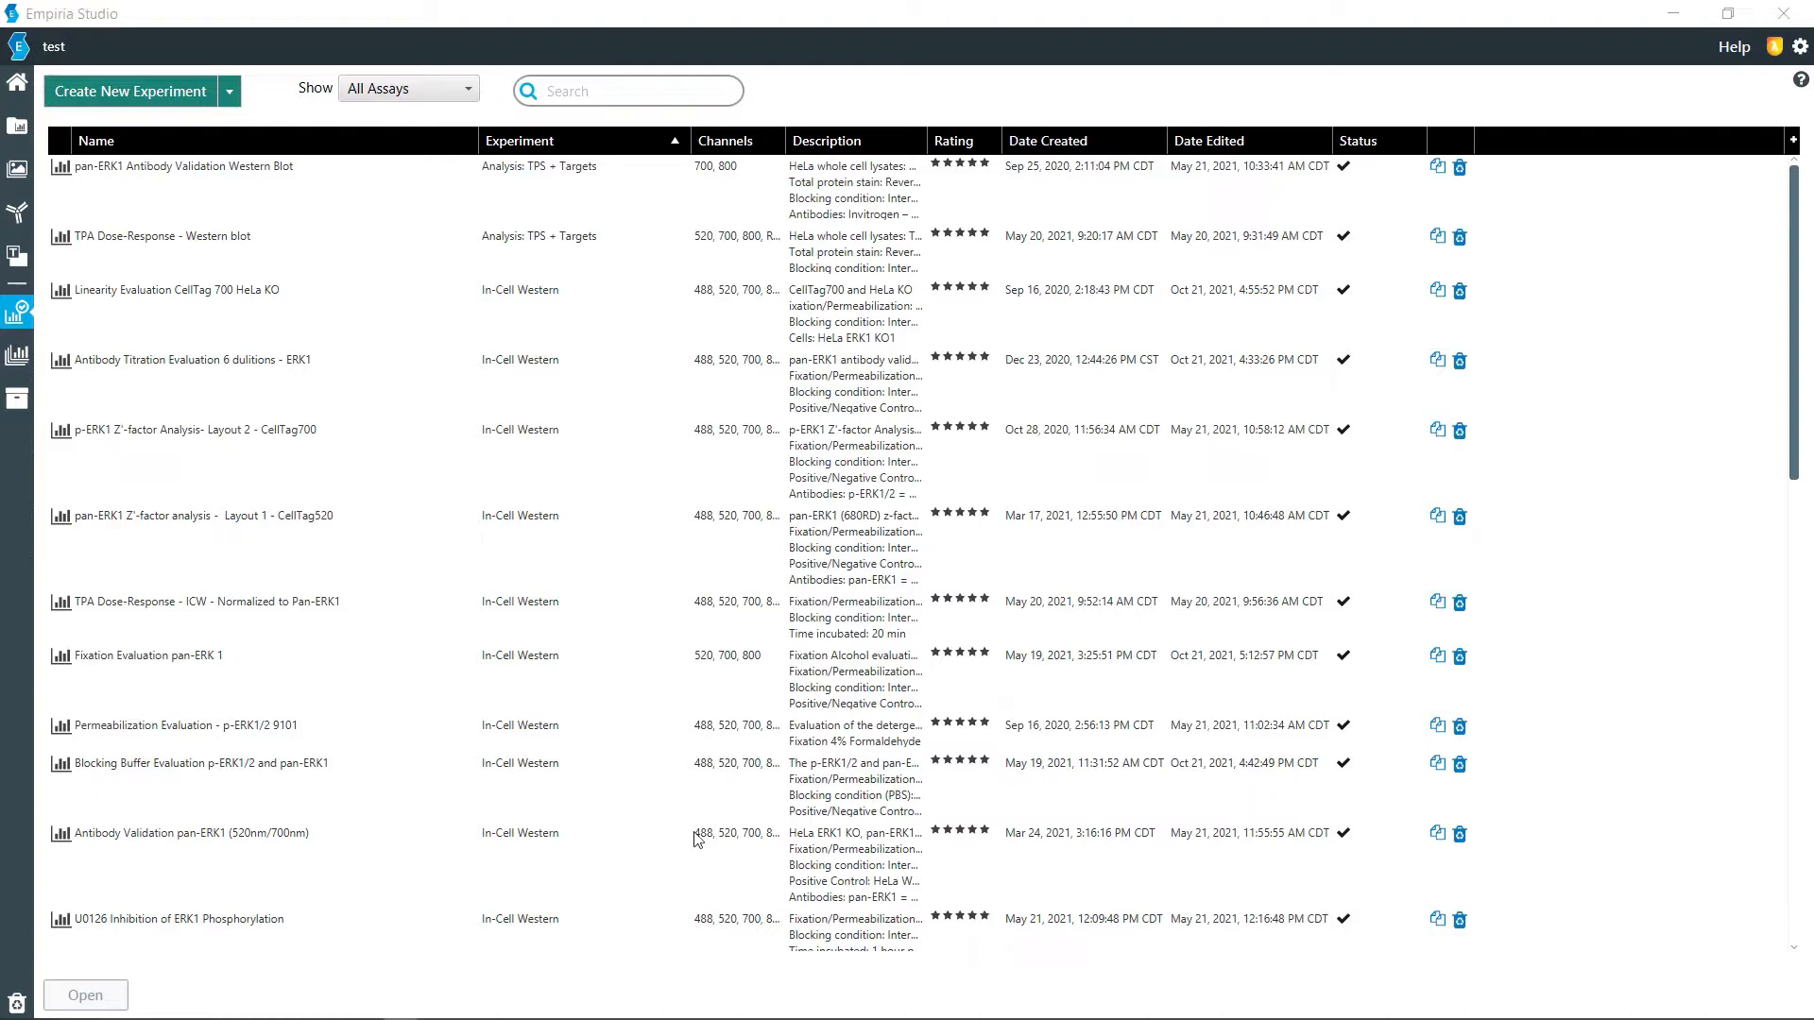
pyautogui.scroll(-10, 698, 840)
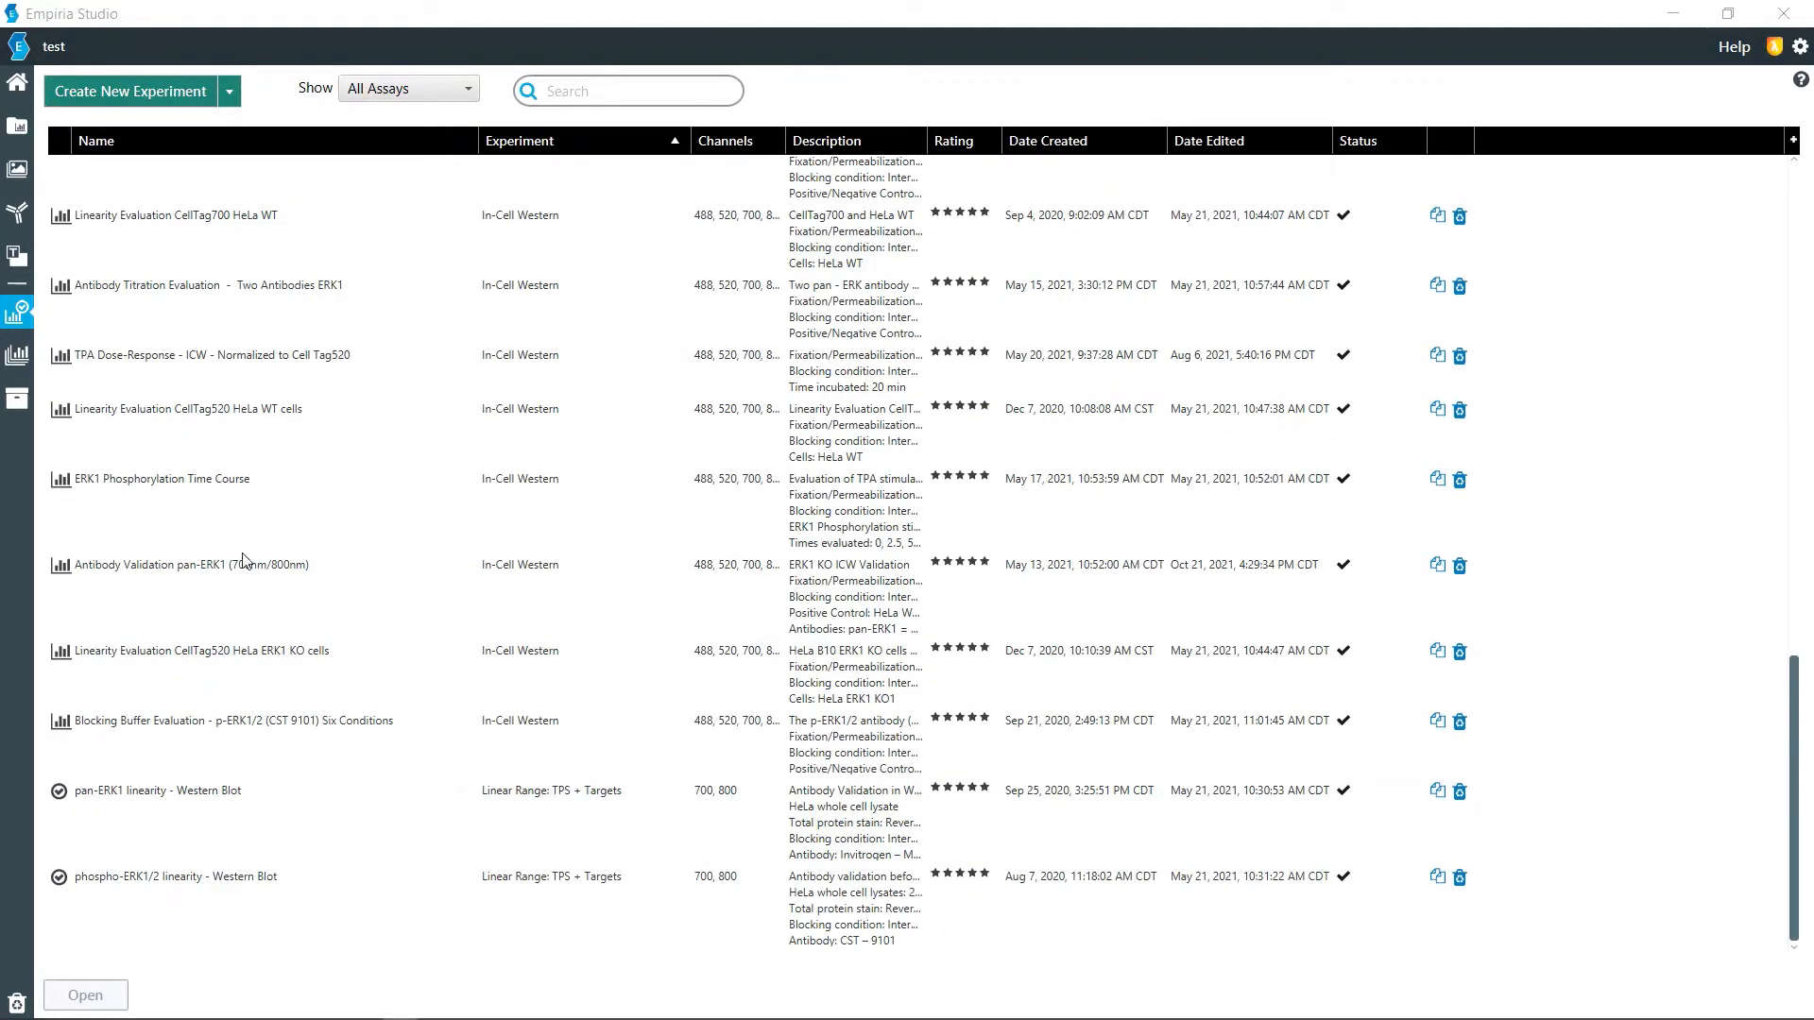
pyautogui.doubleClick(222, 532)
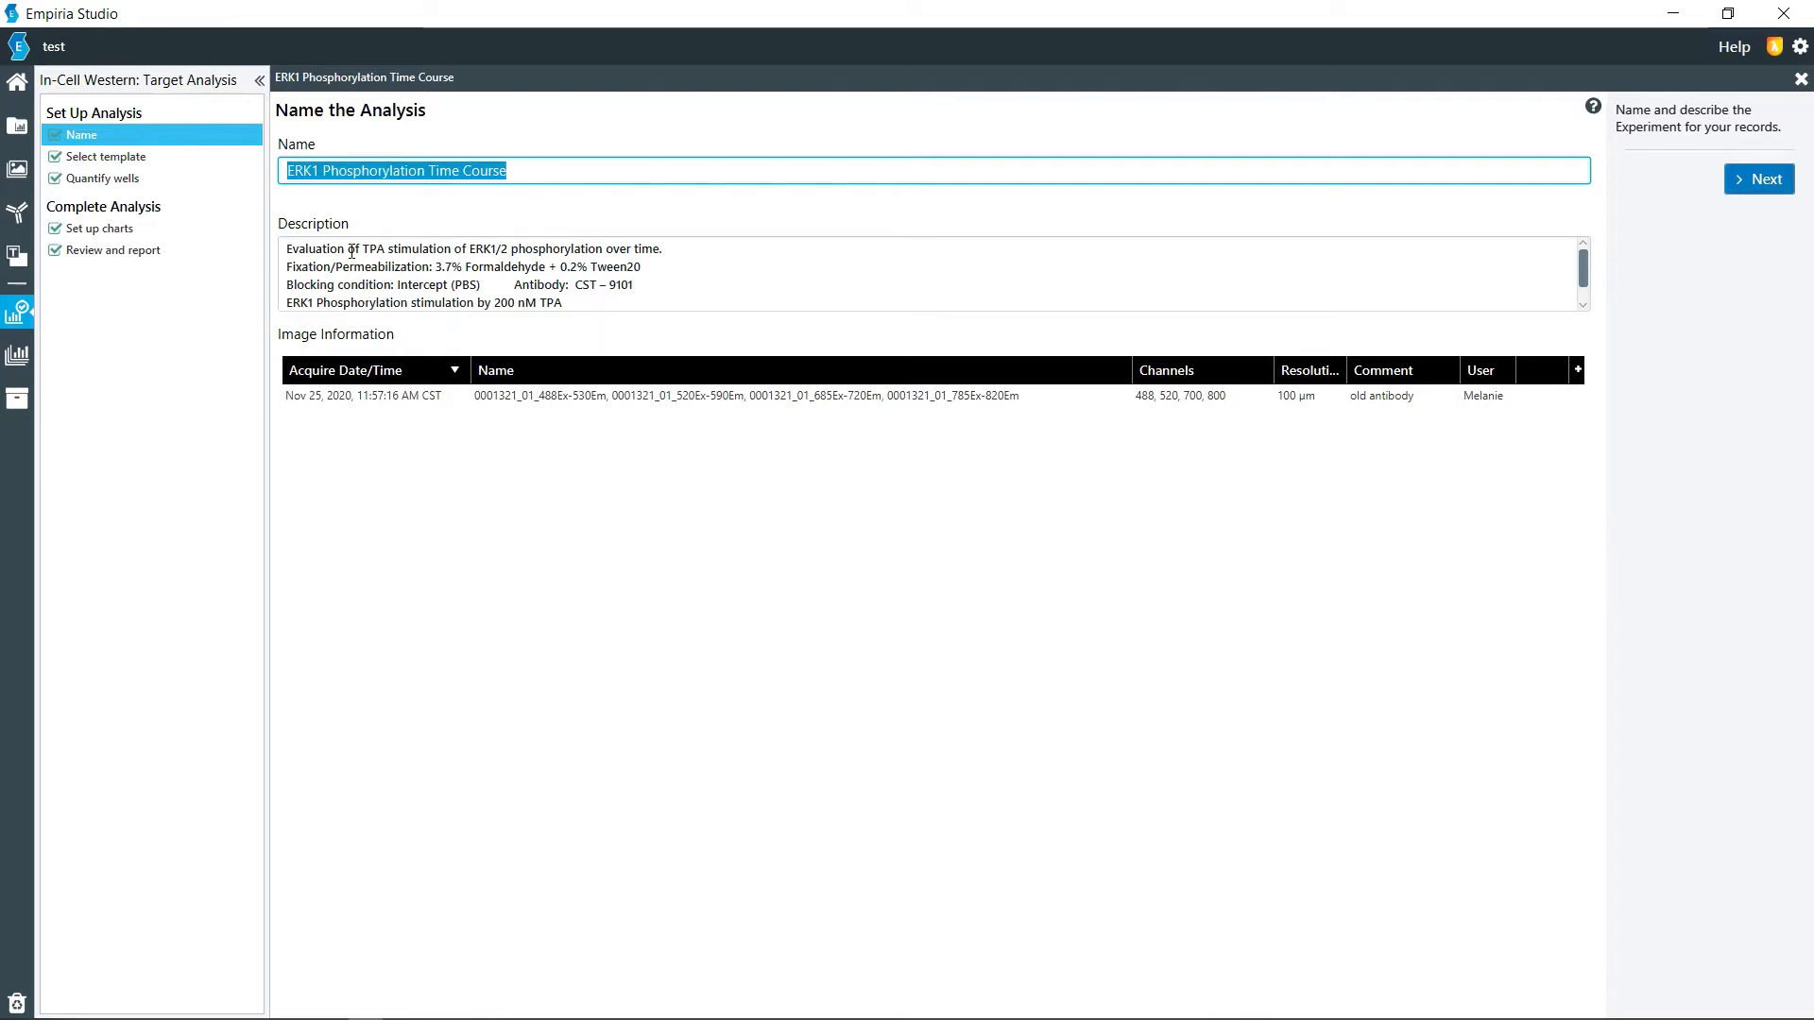
pyautogui.click(370, 401)
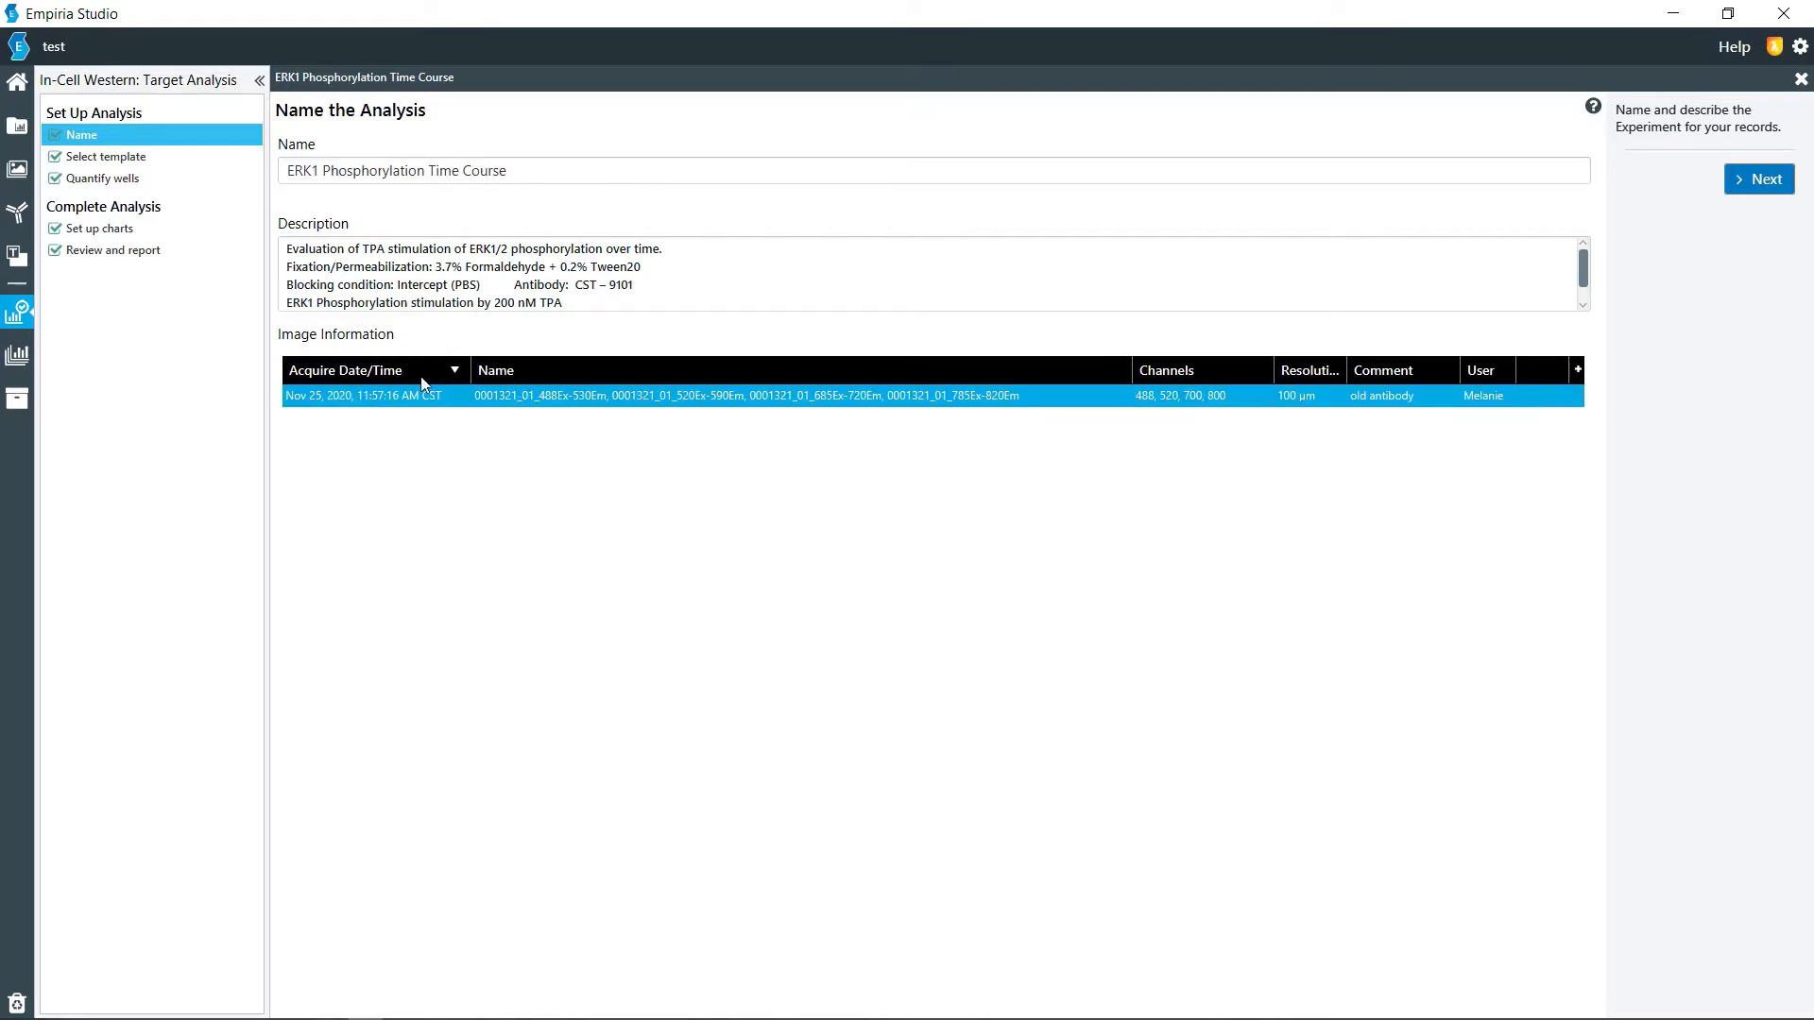
# - Review the Target Analysis plate template, including its background and sample well definitions and the condition list
pyautogui.click(112, 159)
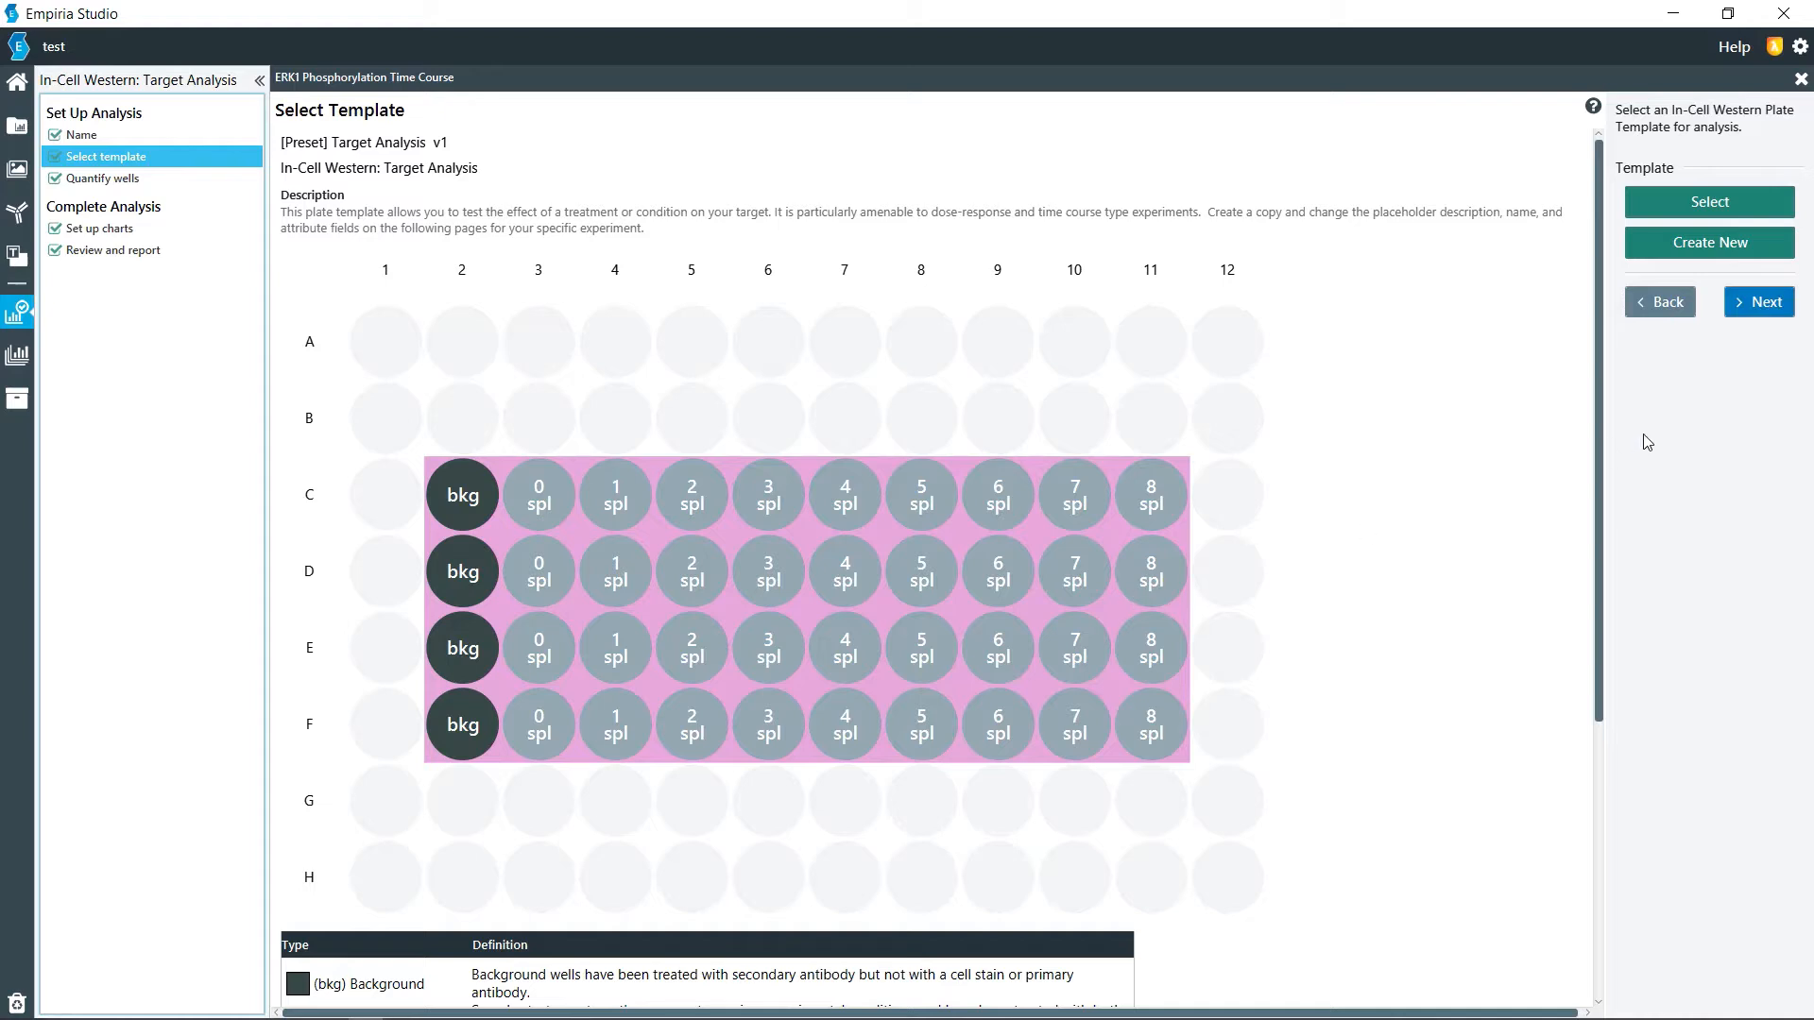
pyautogui.moveTo(1597, 474); pyautogui.dragTo(1593, 698)
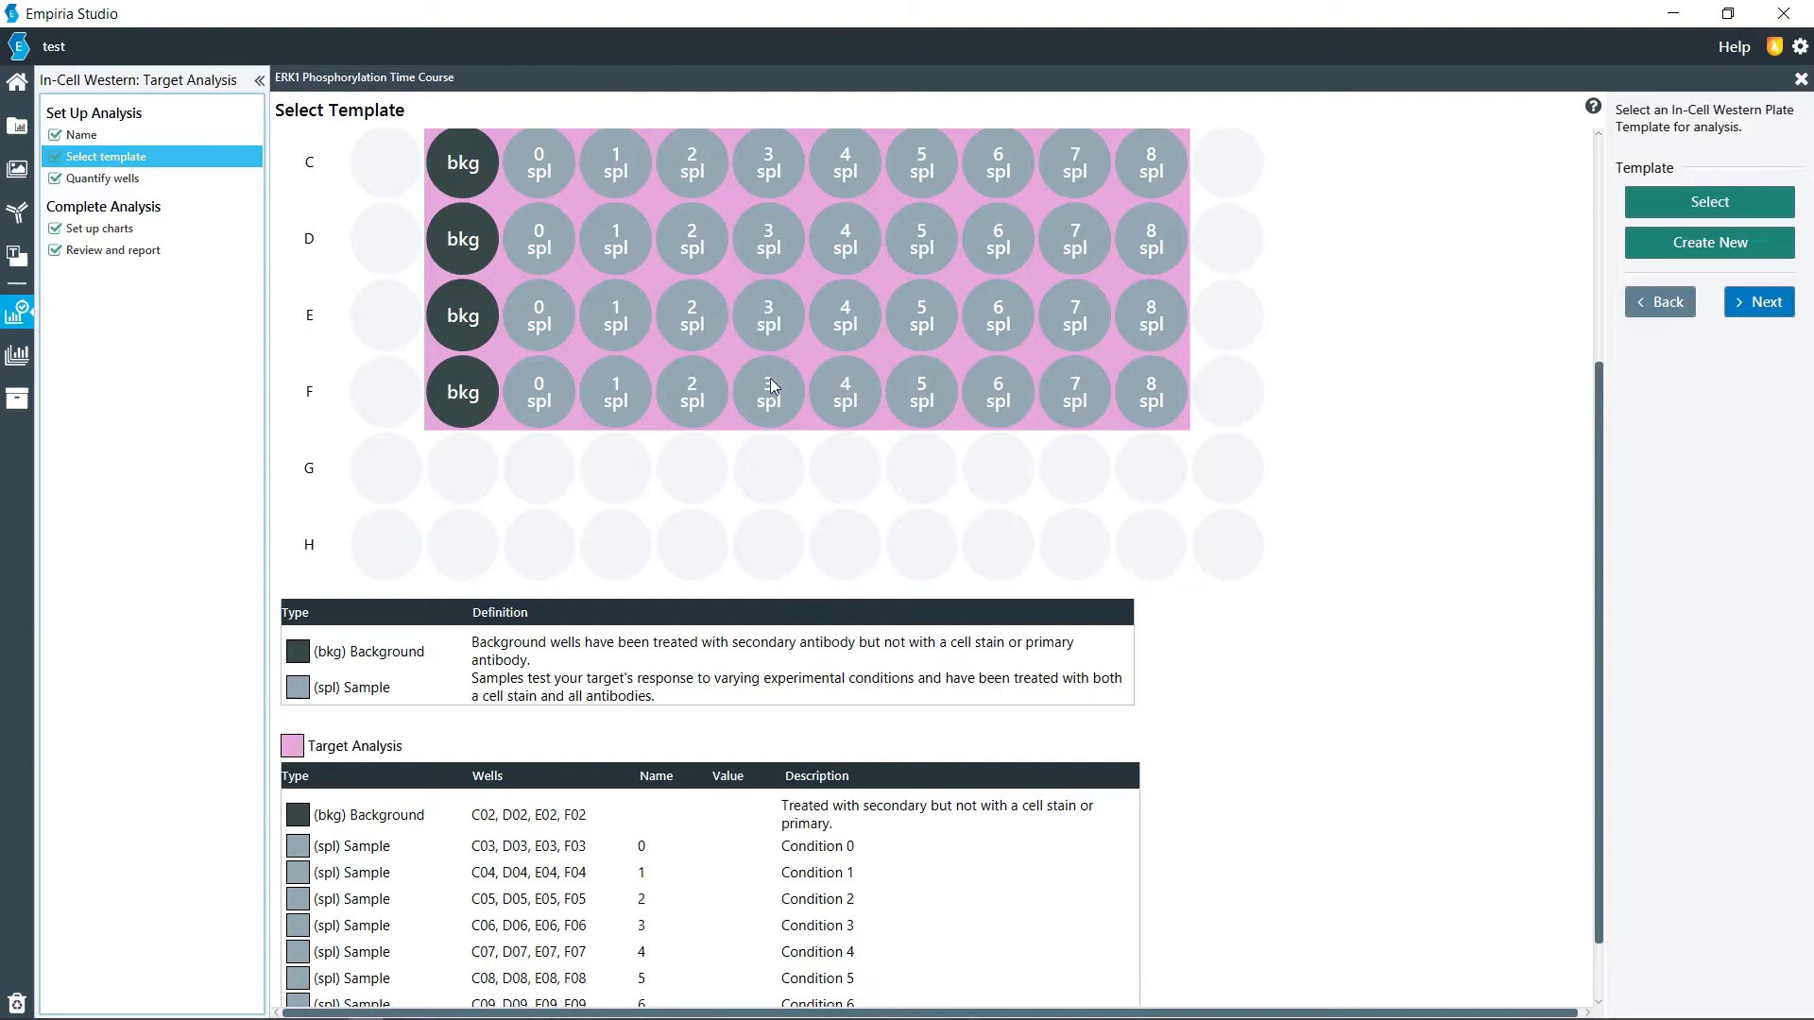
pyautogui.scroll(-2, 664, 983)
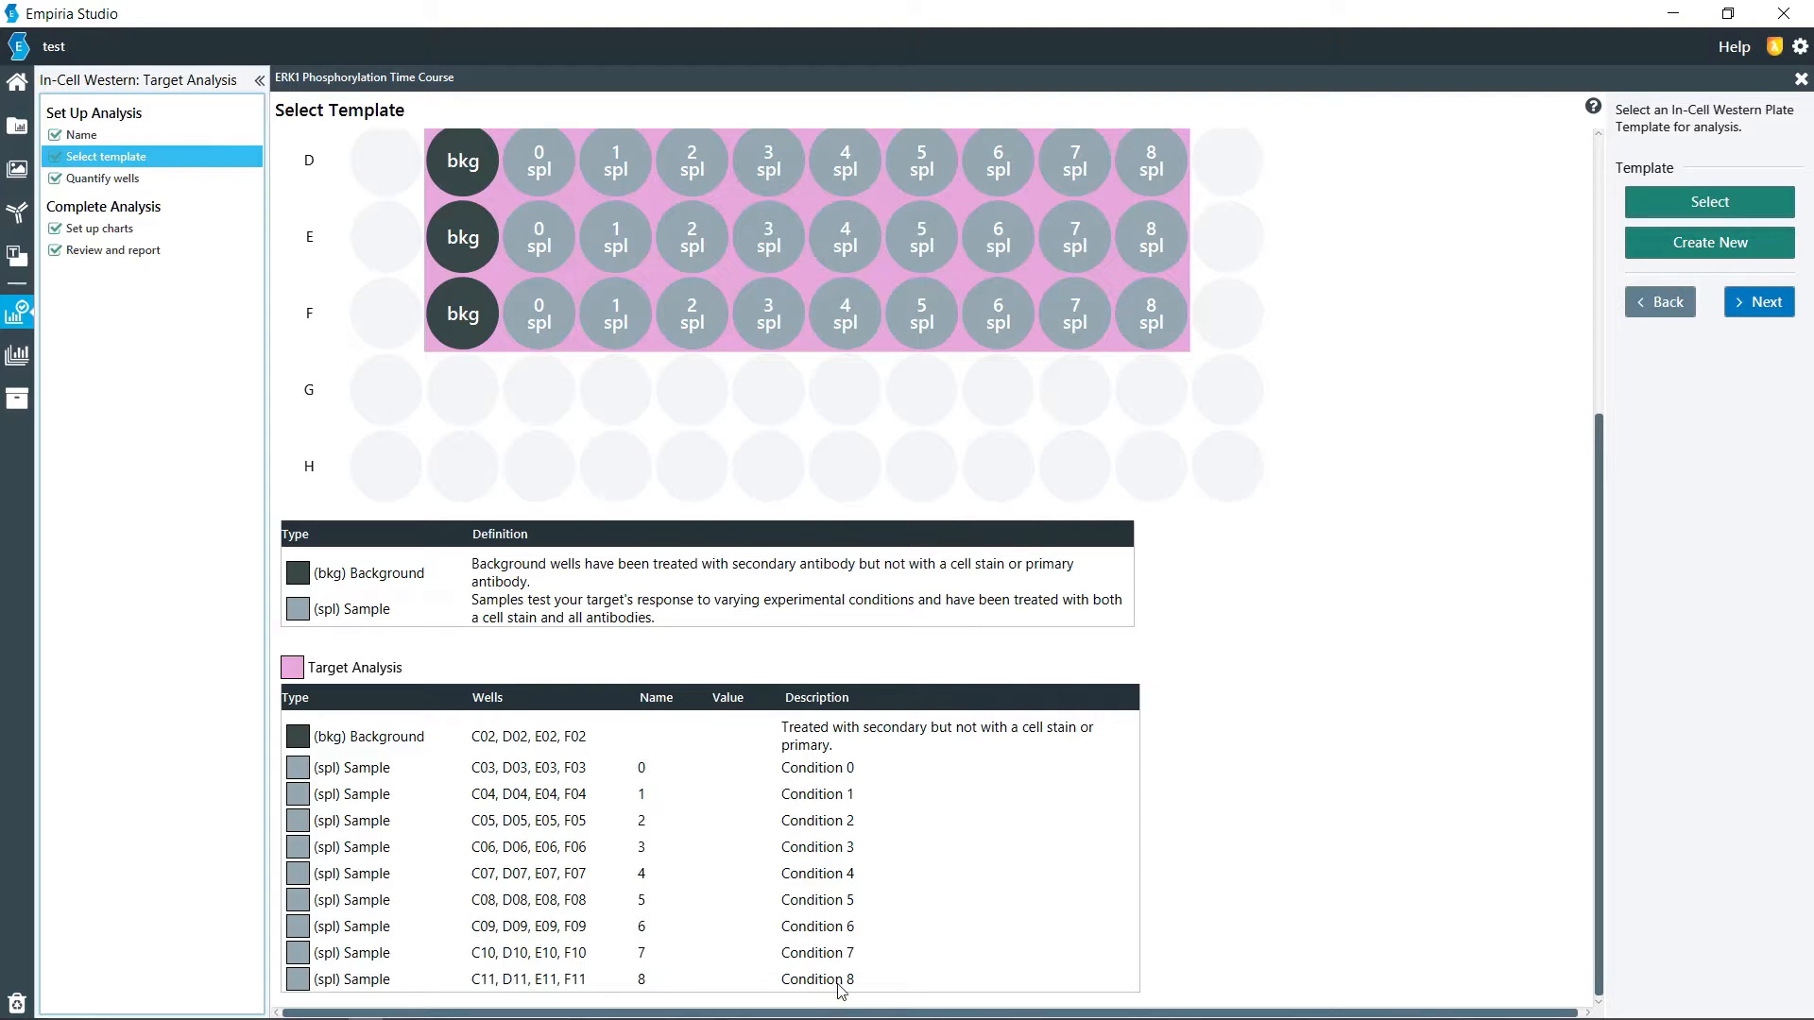
# - Proceed to well quantification, select the plate boundary and choose 700 as the normalization channel
pyautogui.click(1744, 307)
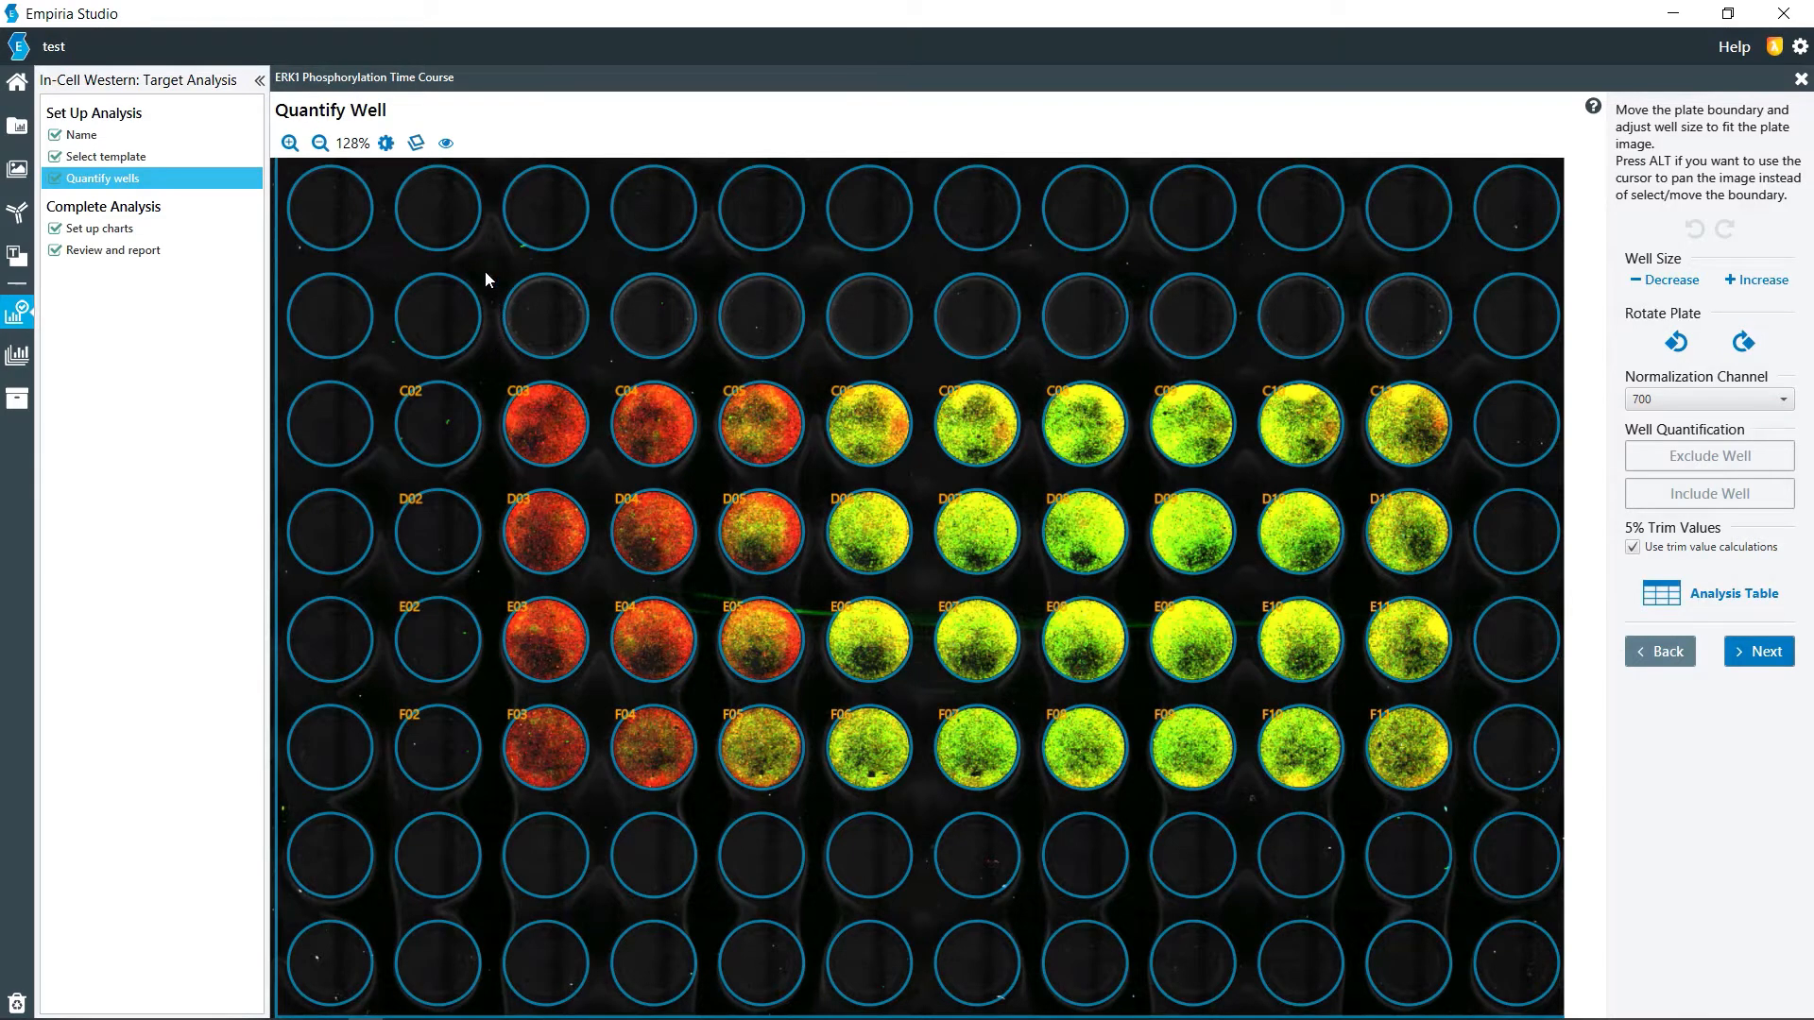
pyautogui.click(278, 268)
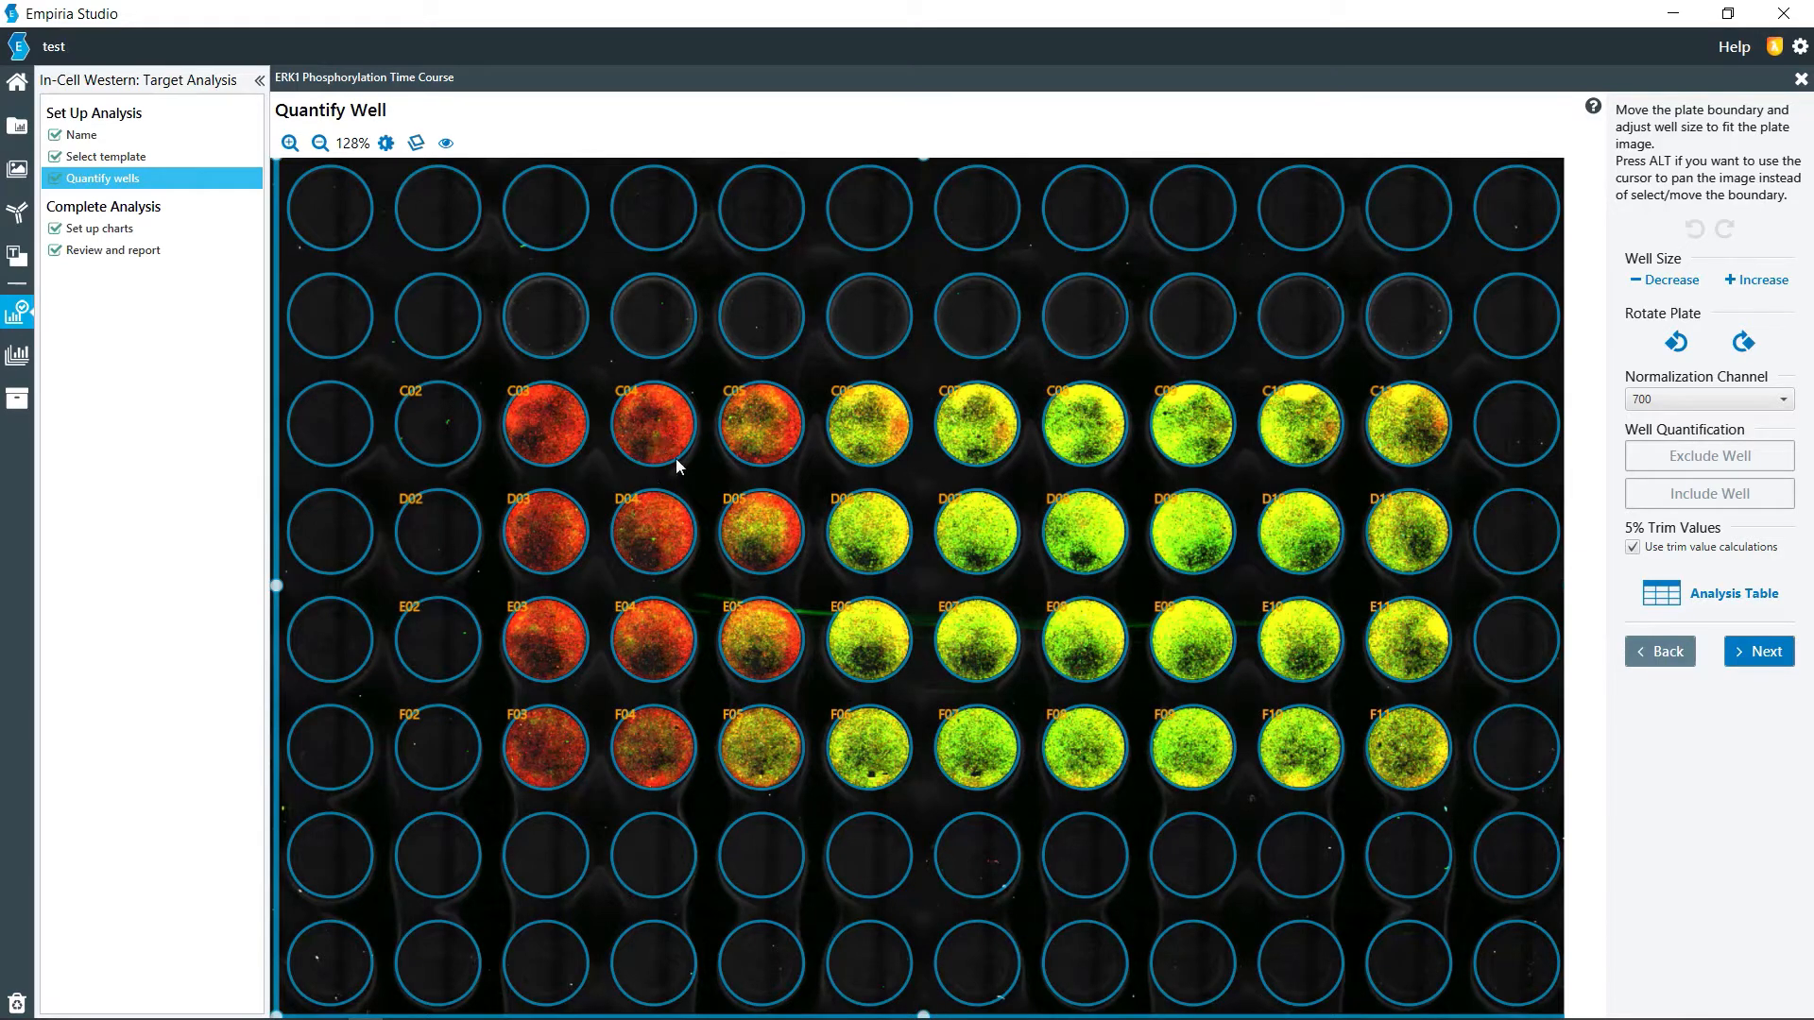
pyautogui.click(1665, 405)
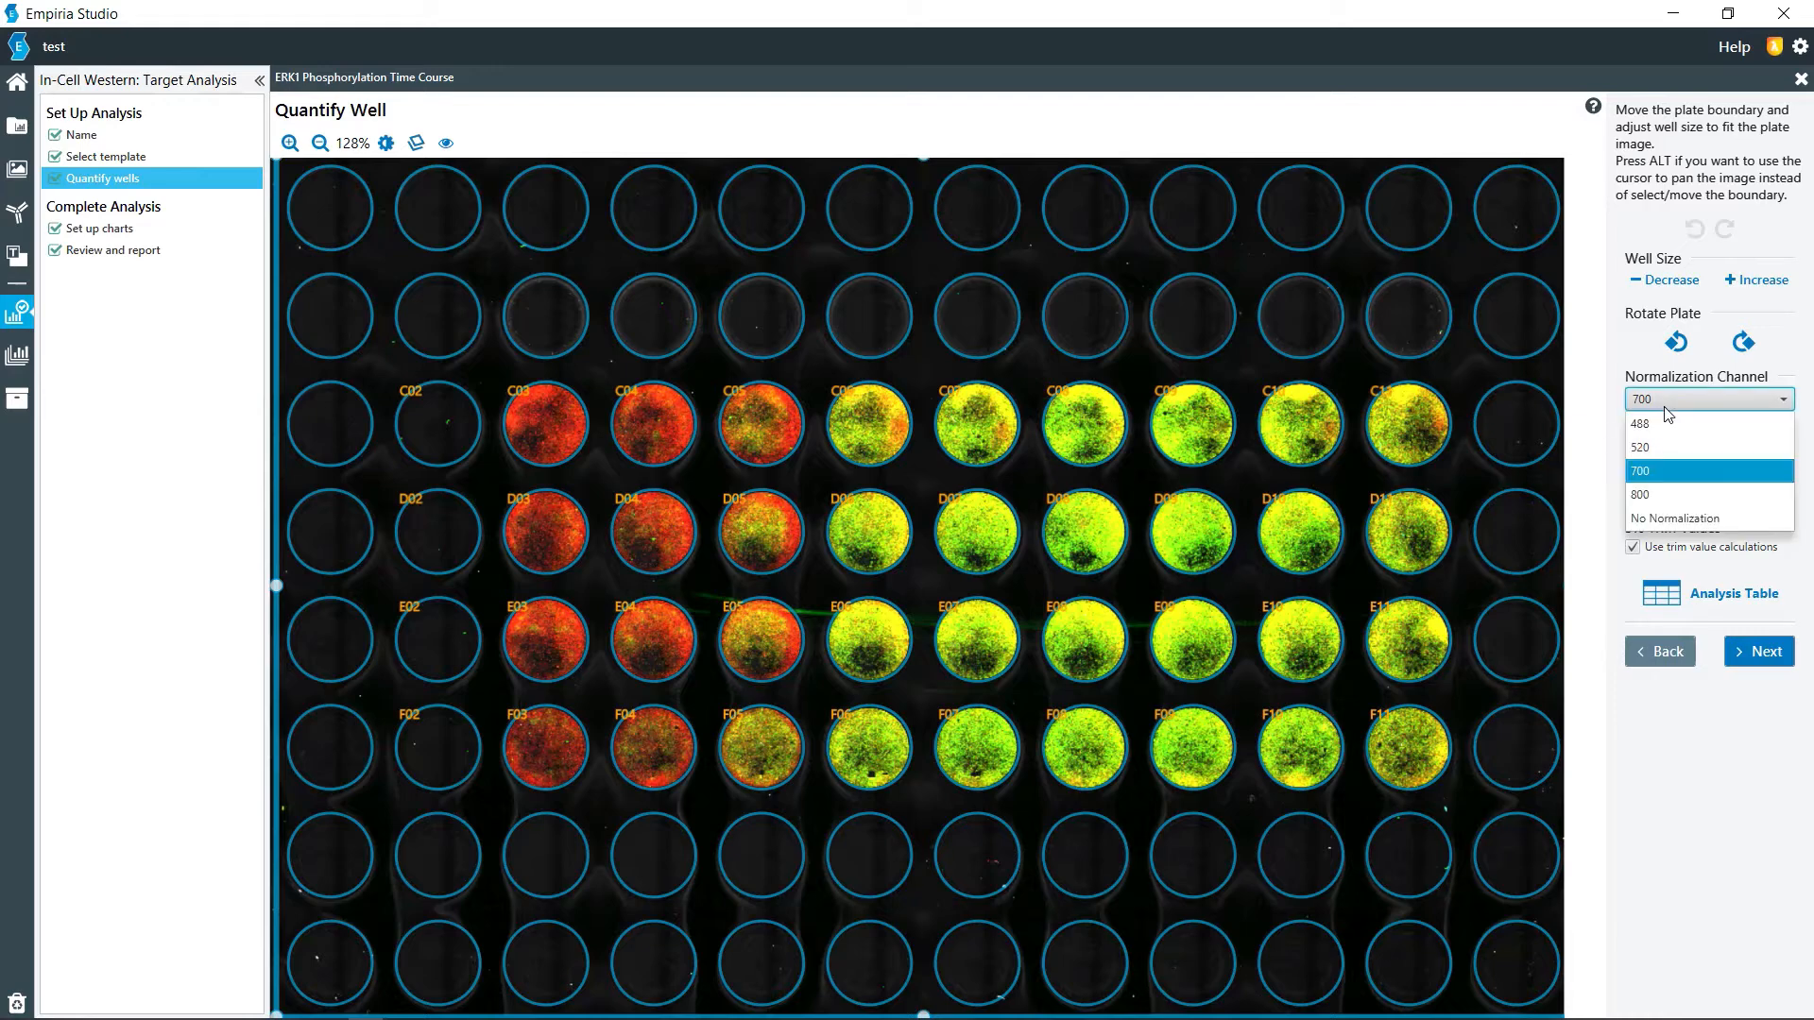
pyautogui.click(1655, 479)
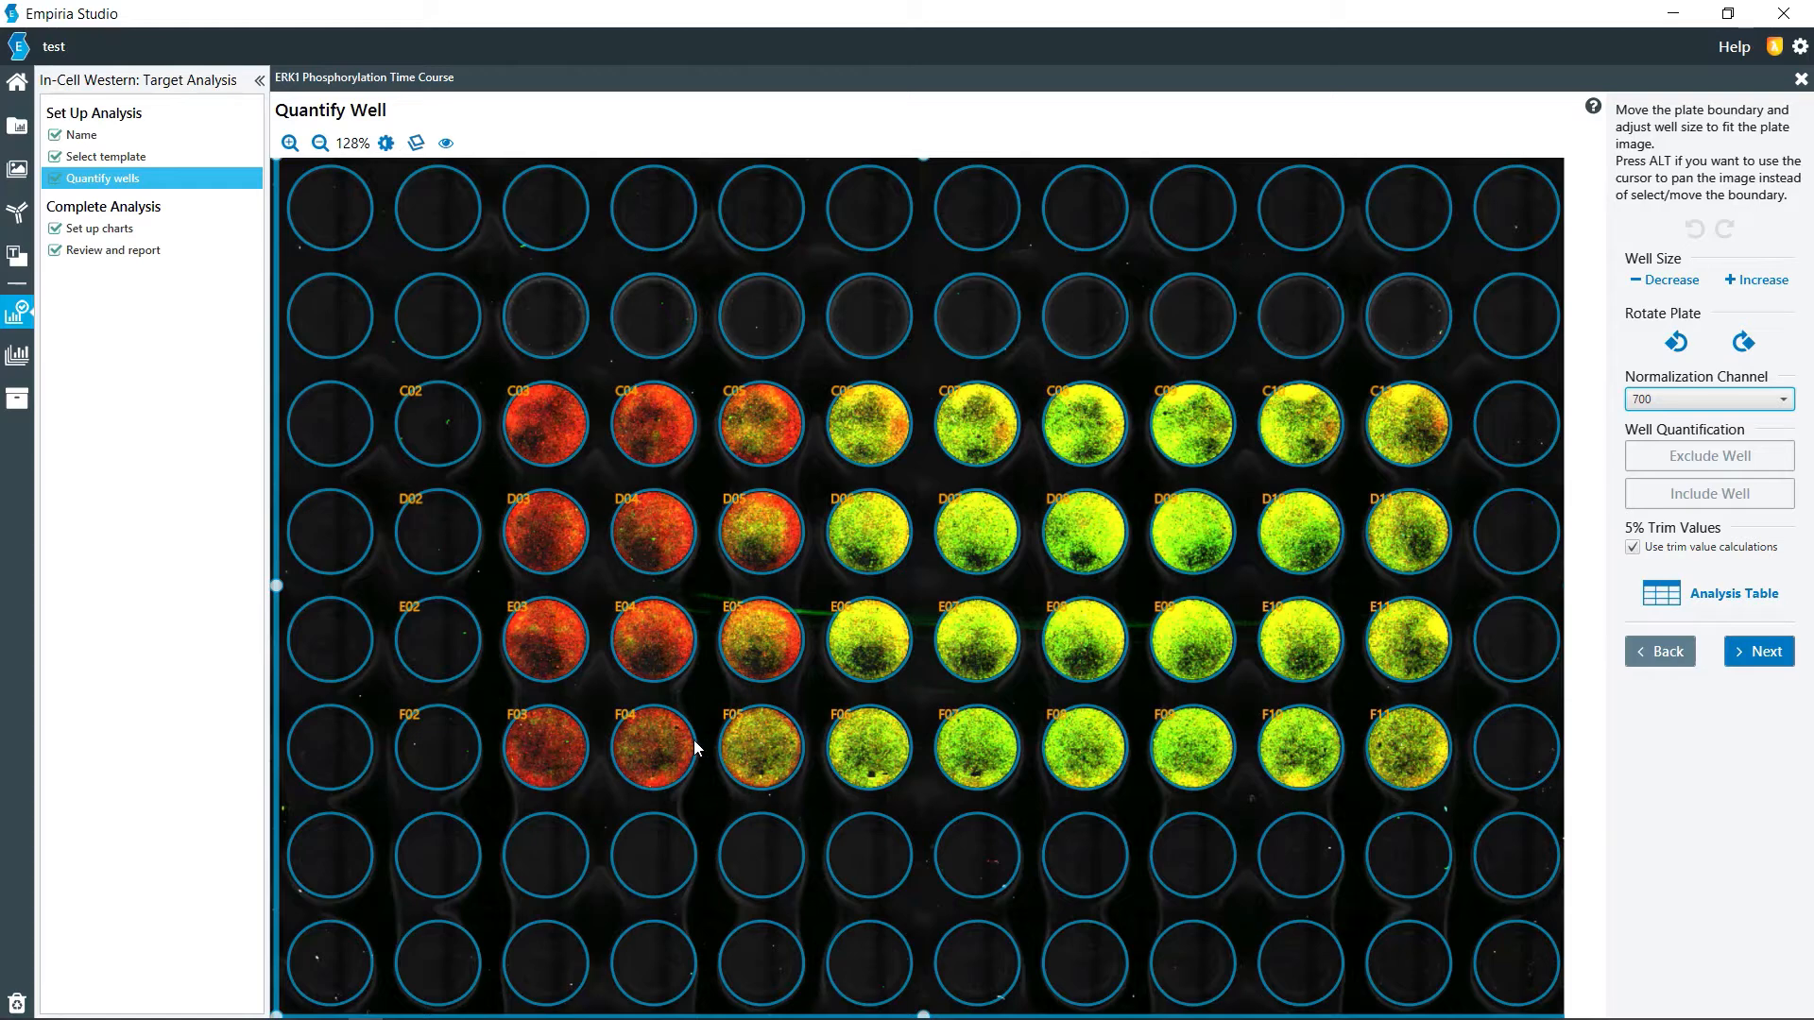
# - Examine the analysis table's 800 and 700 channel data across the signal, background, normalized, wells and replicates views, and continue to the chart setup
pyautogui.click(1659, 599)
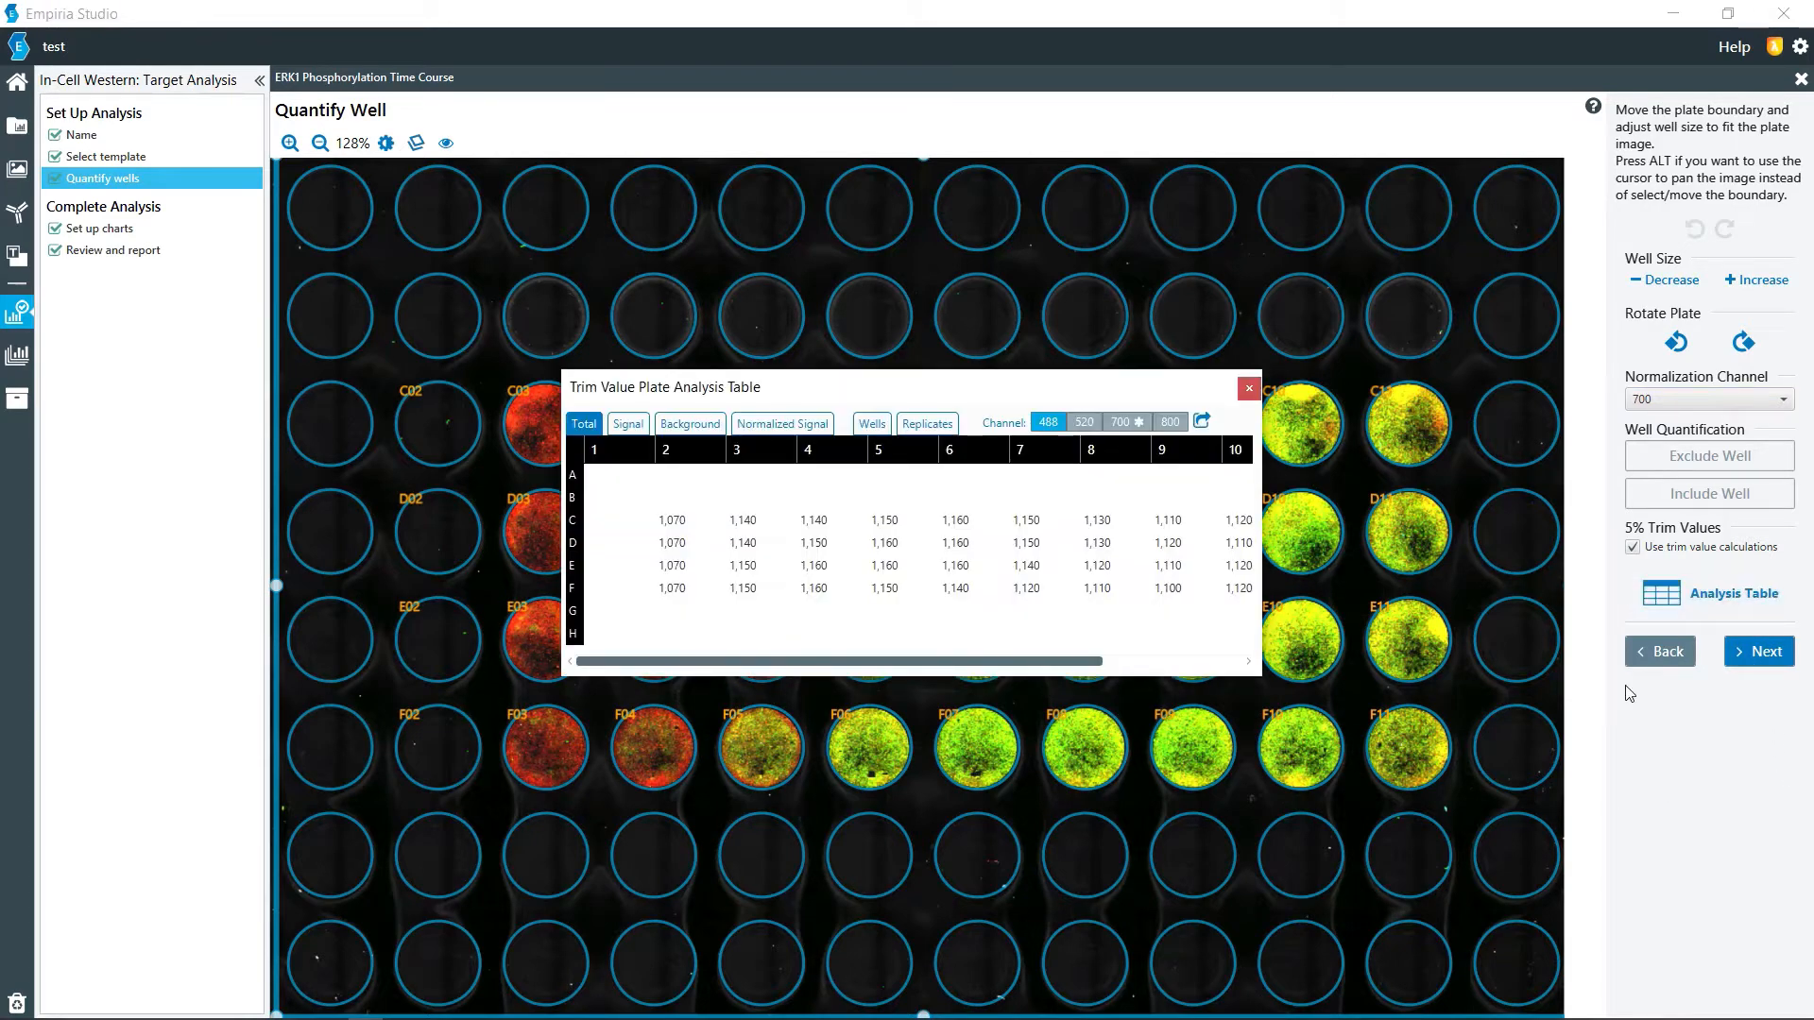
pyautogui.click(1170, 422)
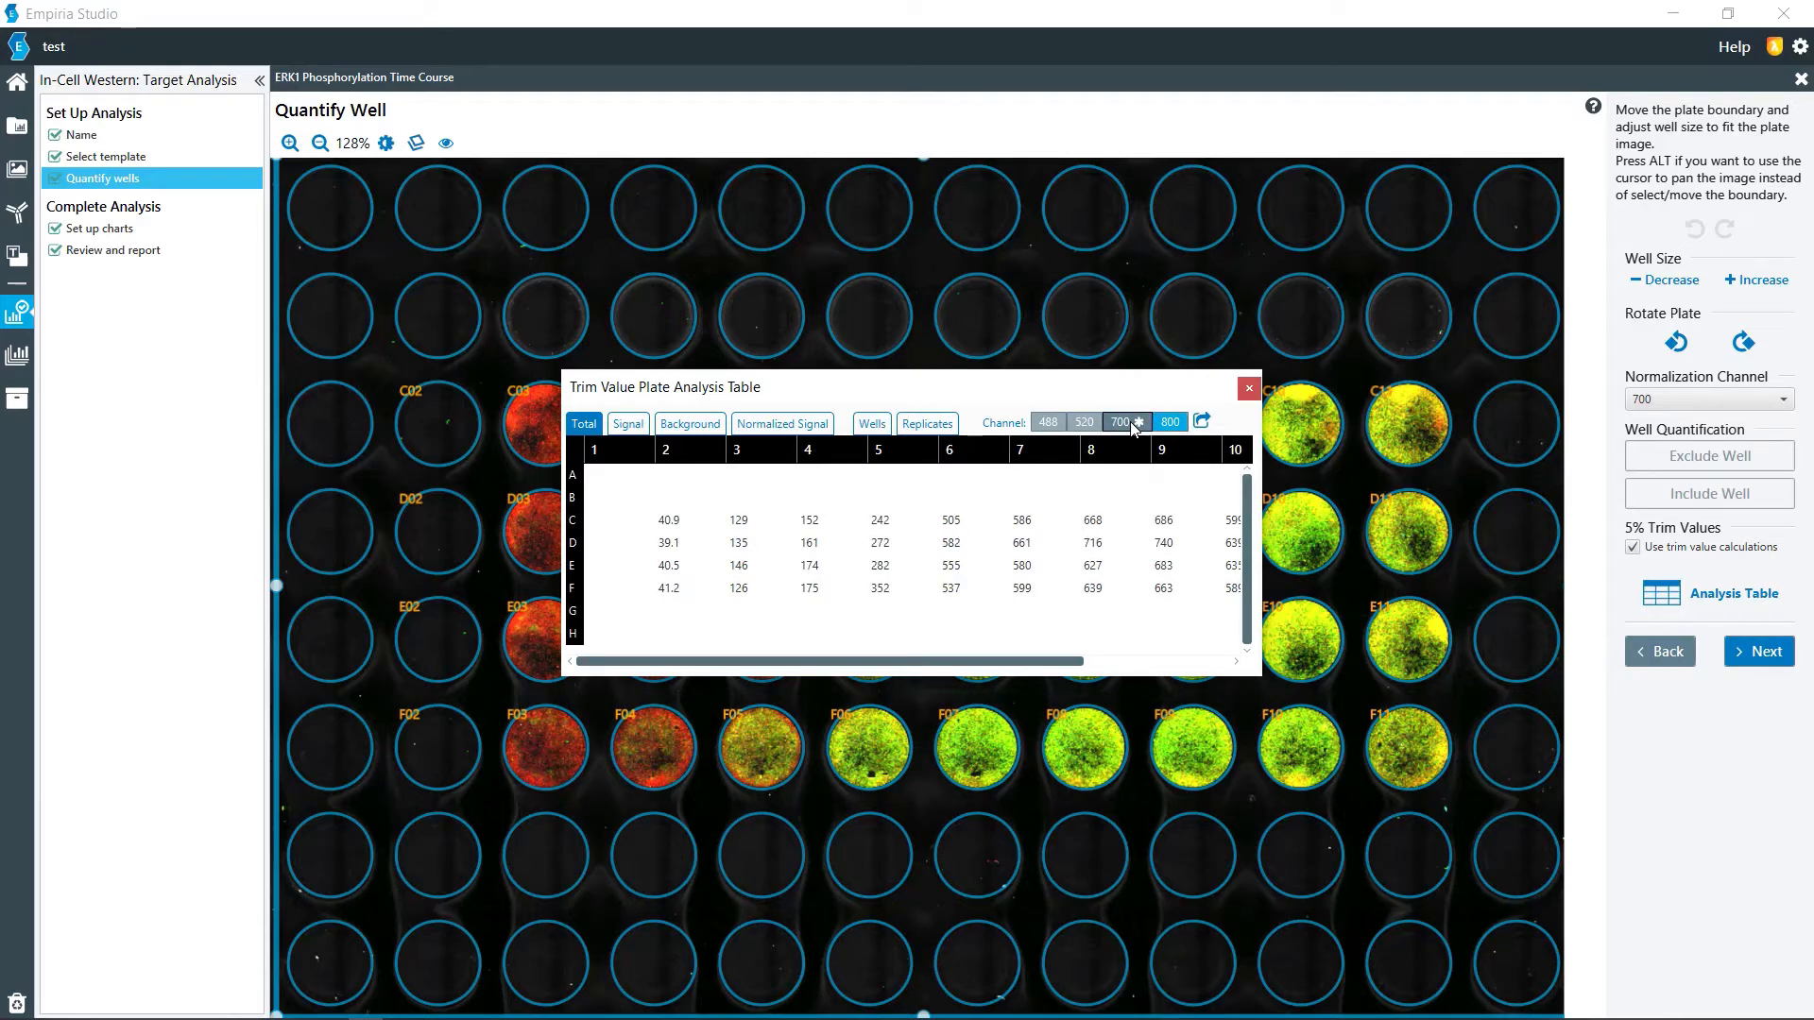
pyautogui.click(1132, 422)
pyautogui.click(1165, 425)
pyautogui.click(635, 429)
pyautogui.click(666, 427)
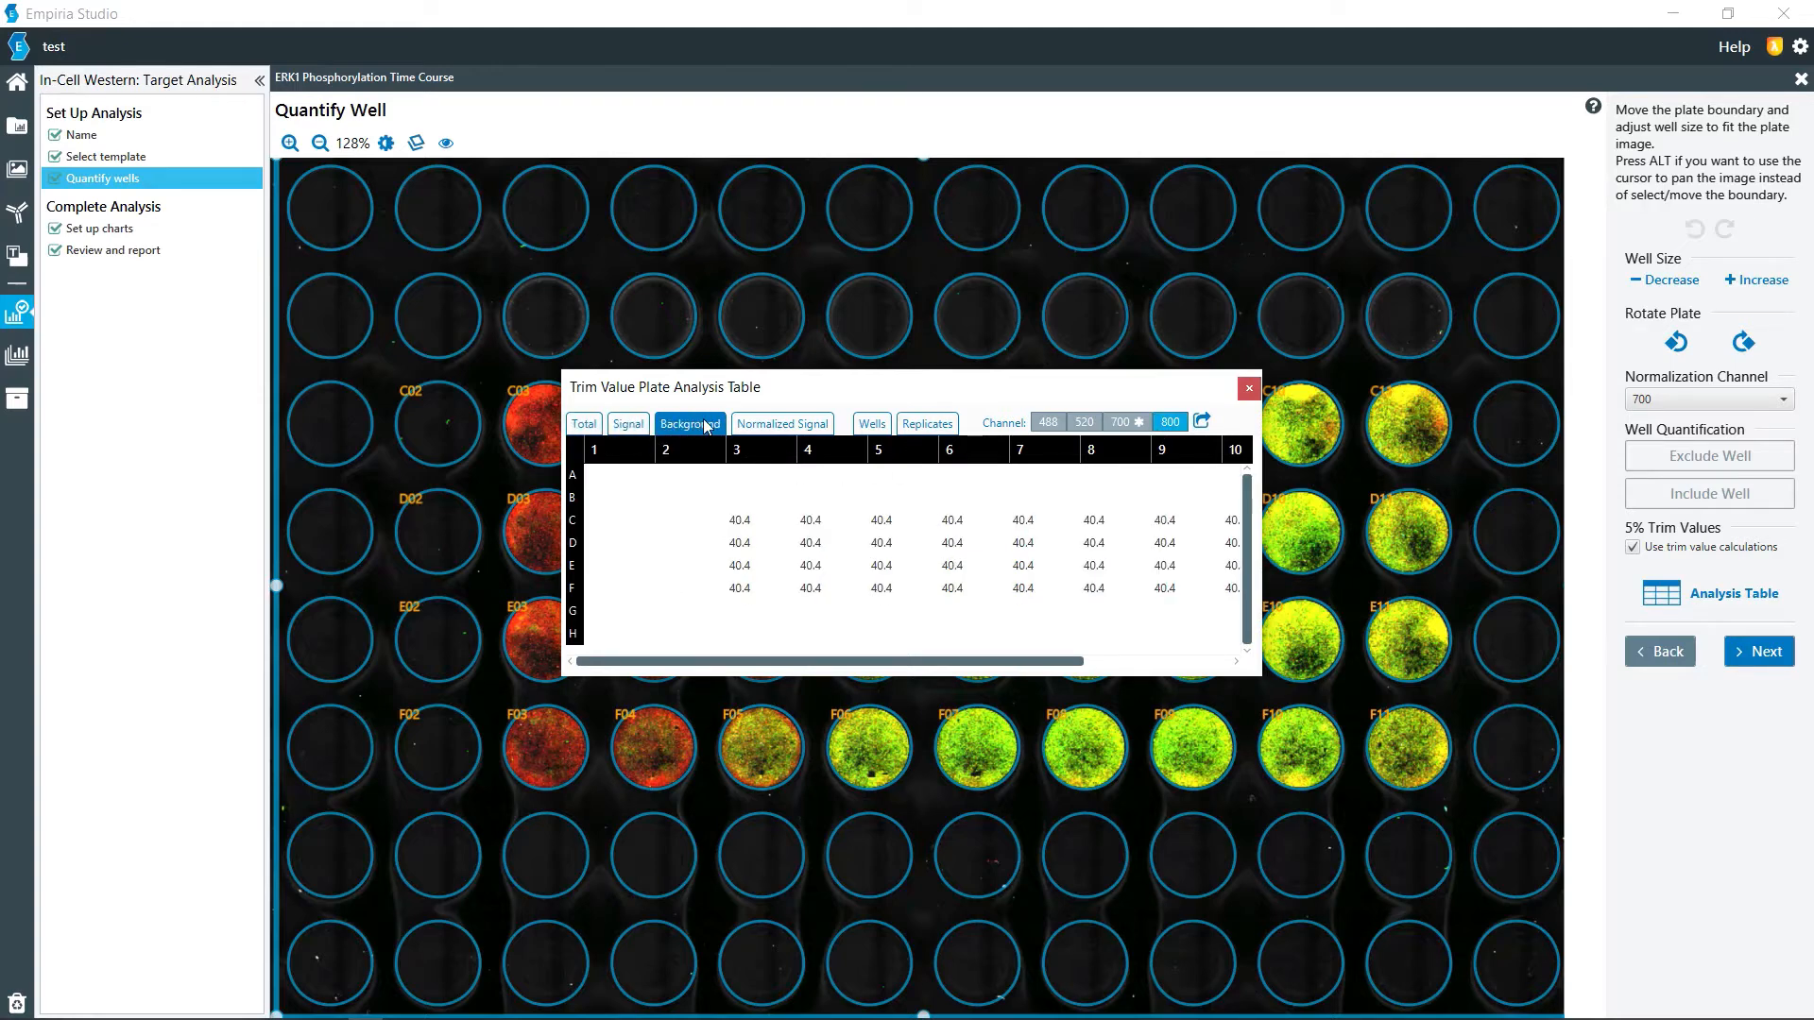
pyautogui.click(758, 426)
pyautogui.click(874, 427)
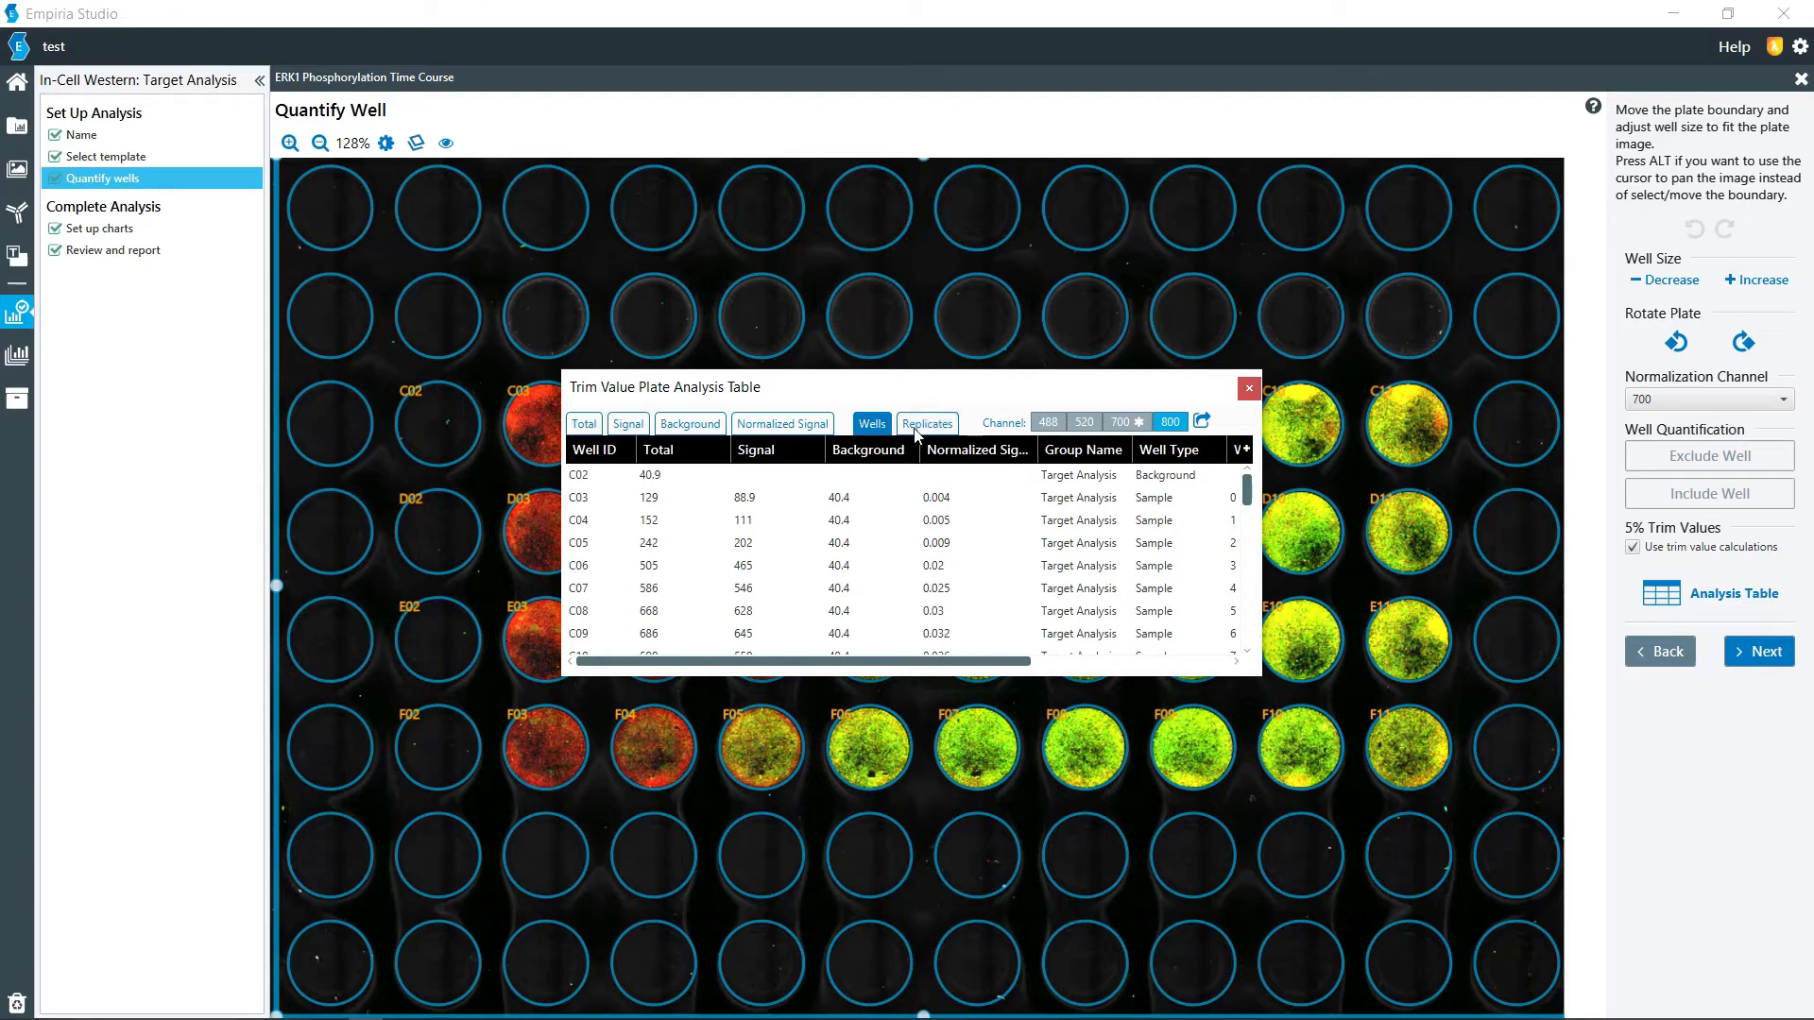
pyautogui.click(919, 431)
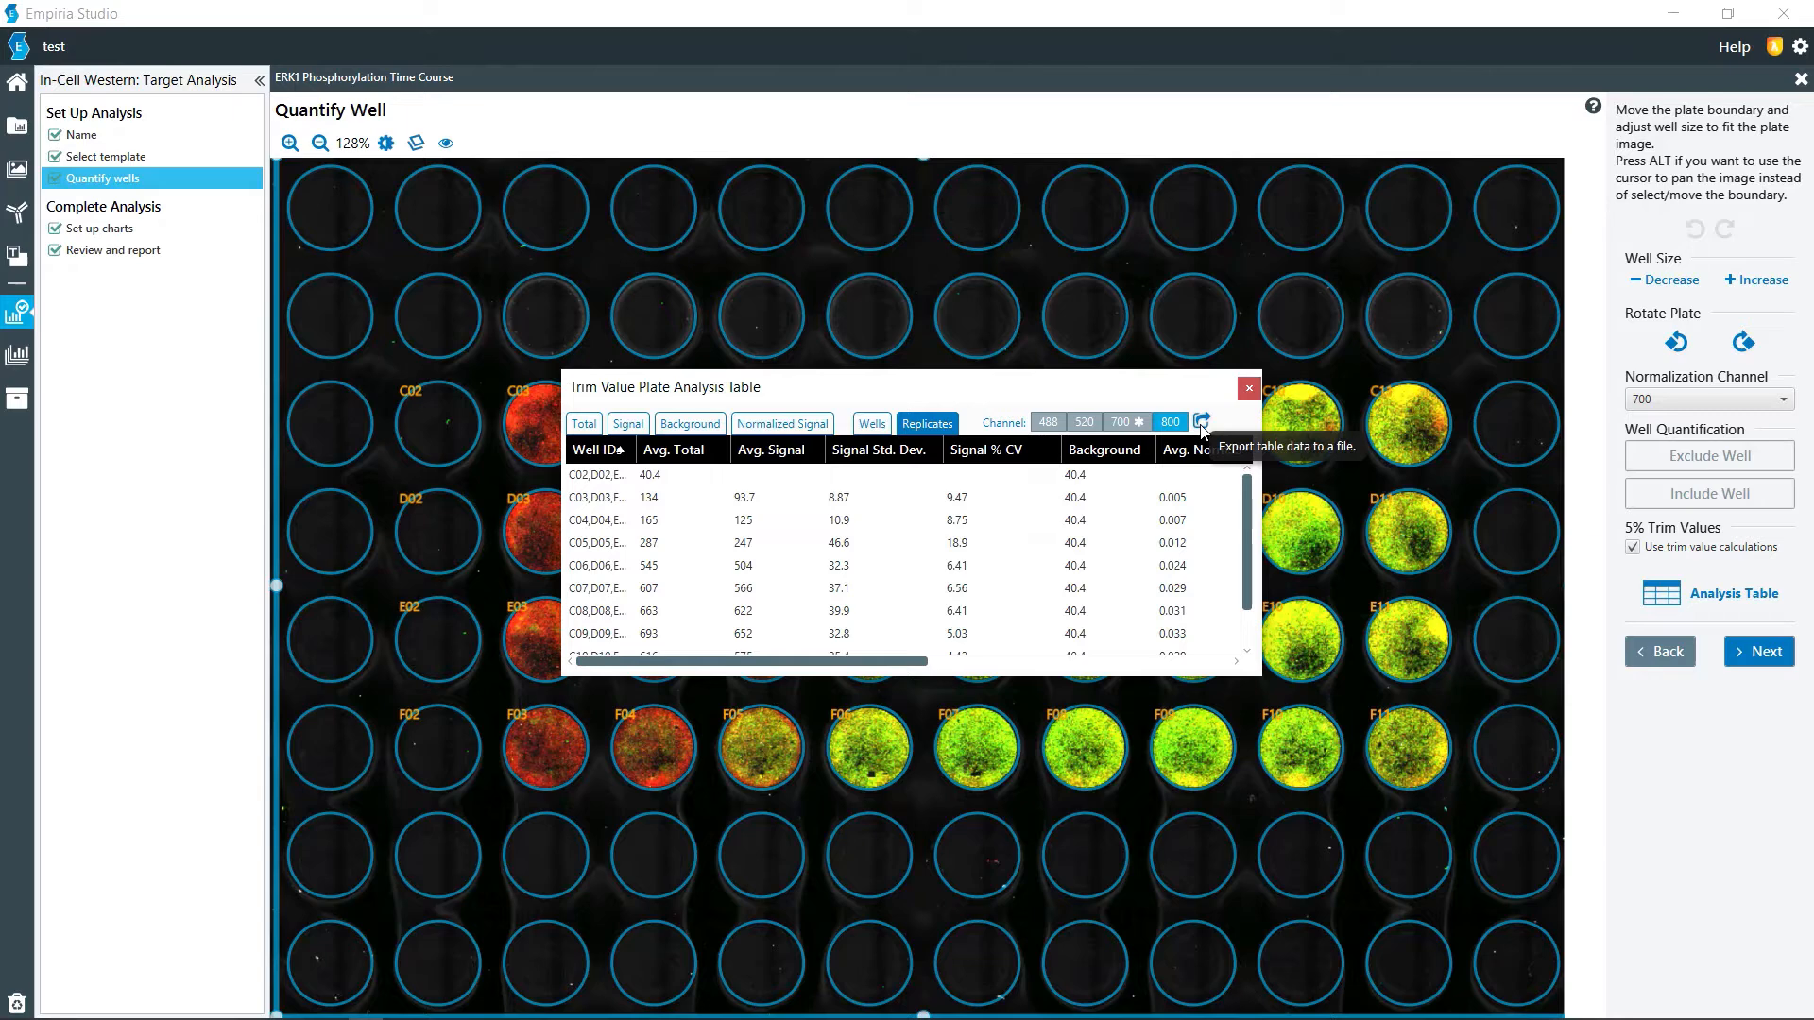
pyautogui.click(1249, 388)
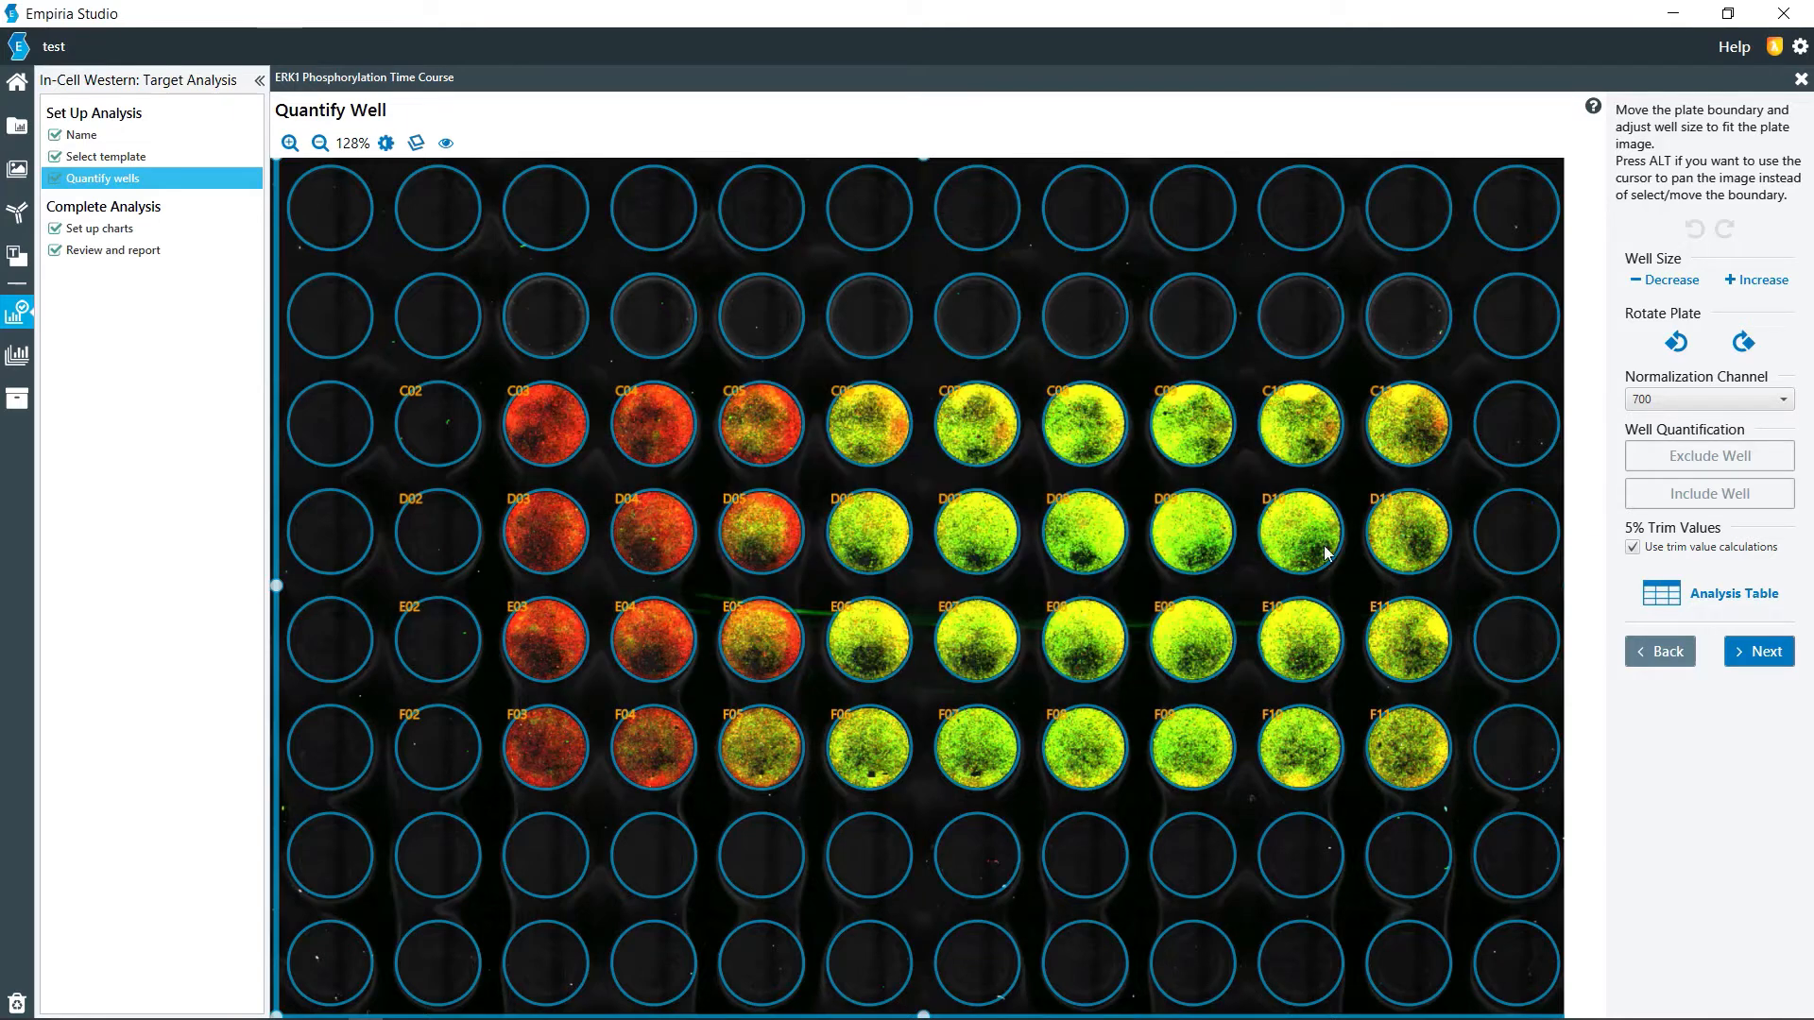
pyautogui.click(1750, 652)
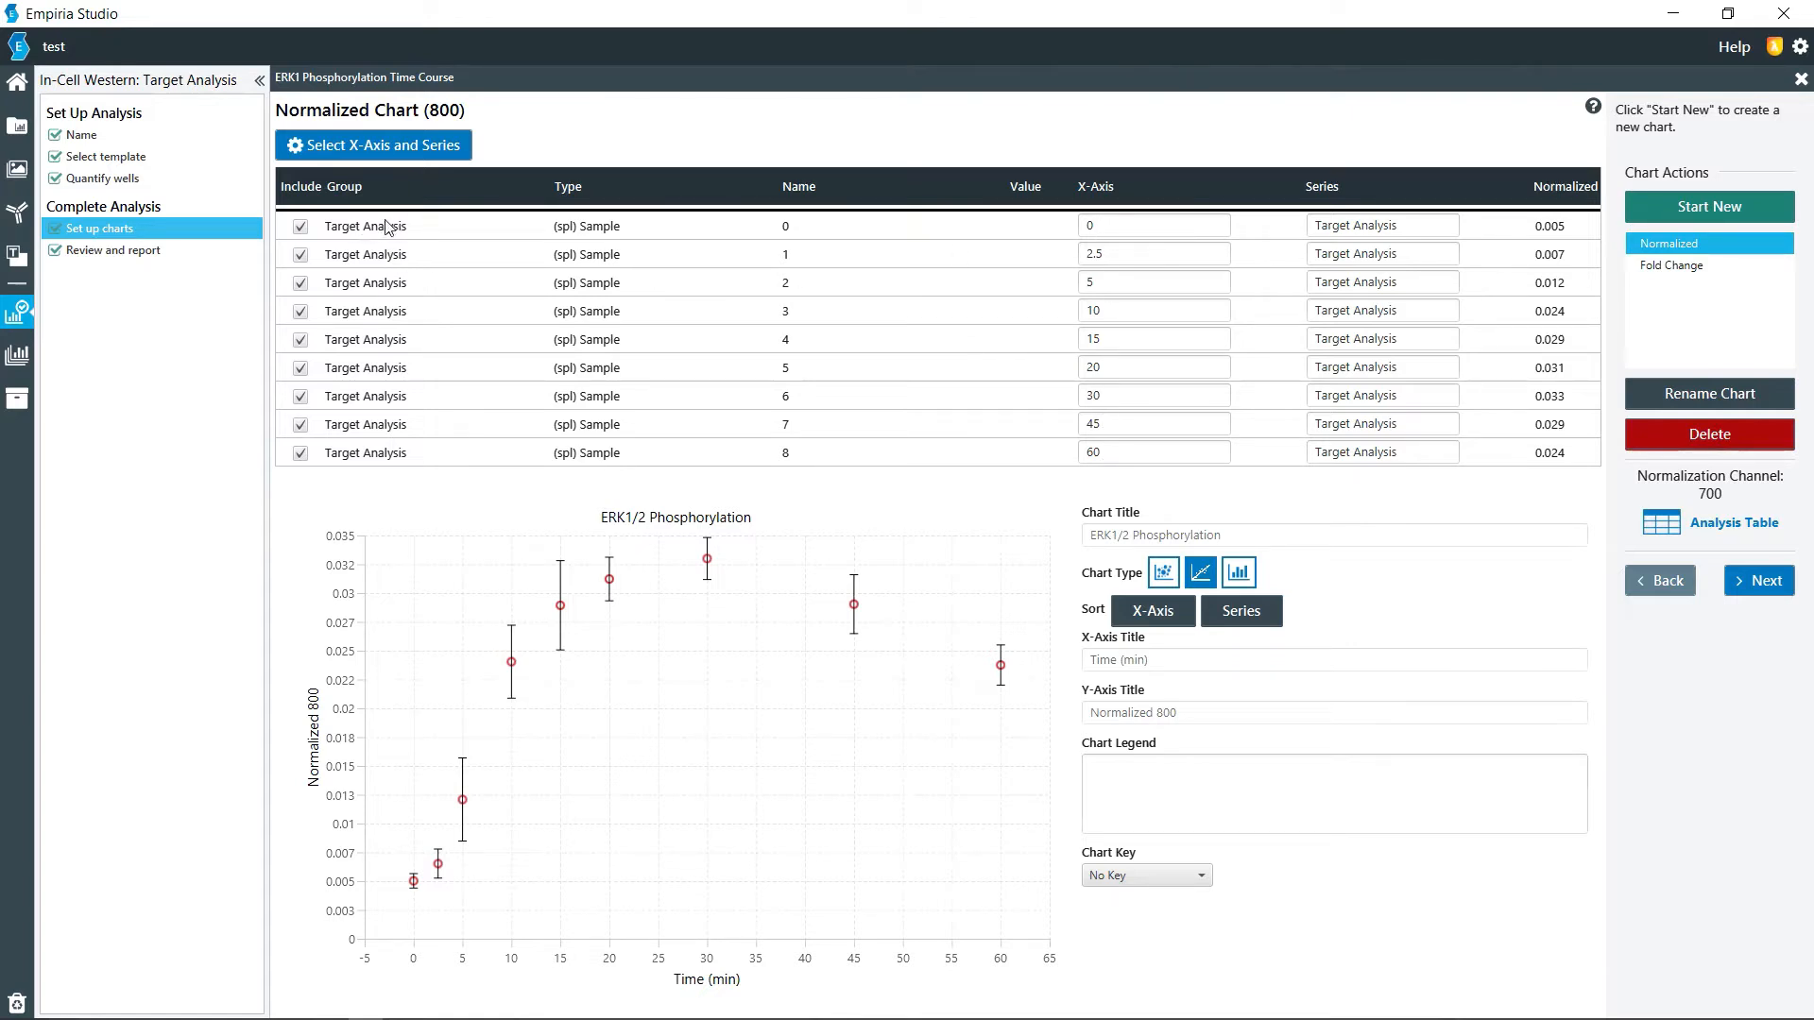
# - Exclude samples 8 and 7 from the normalized chart one at a time, including each again before moving on
pyautogui.click(301, 455)
pyautogui.click(301, 454)
pyautogui.click(301, 426)
pyautogui.click(300, 426)
# - Try the available chart types on the Normalized chart, save it as a bar chart, and make the Fold Change chart a bar chart too
pyautogui.click(1162, 585)
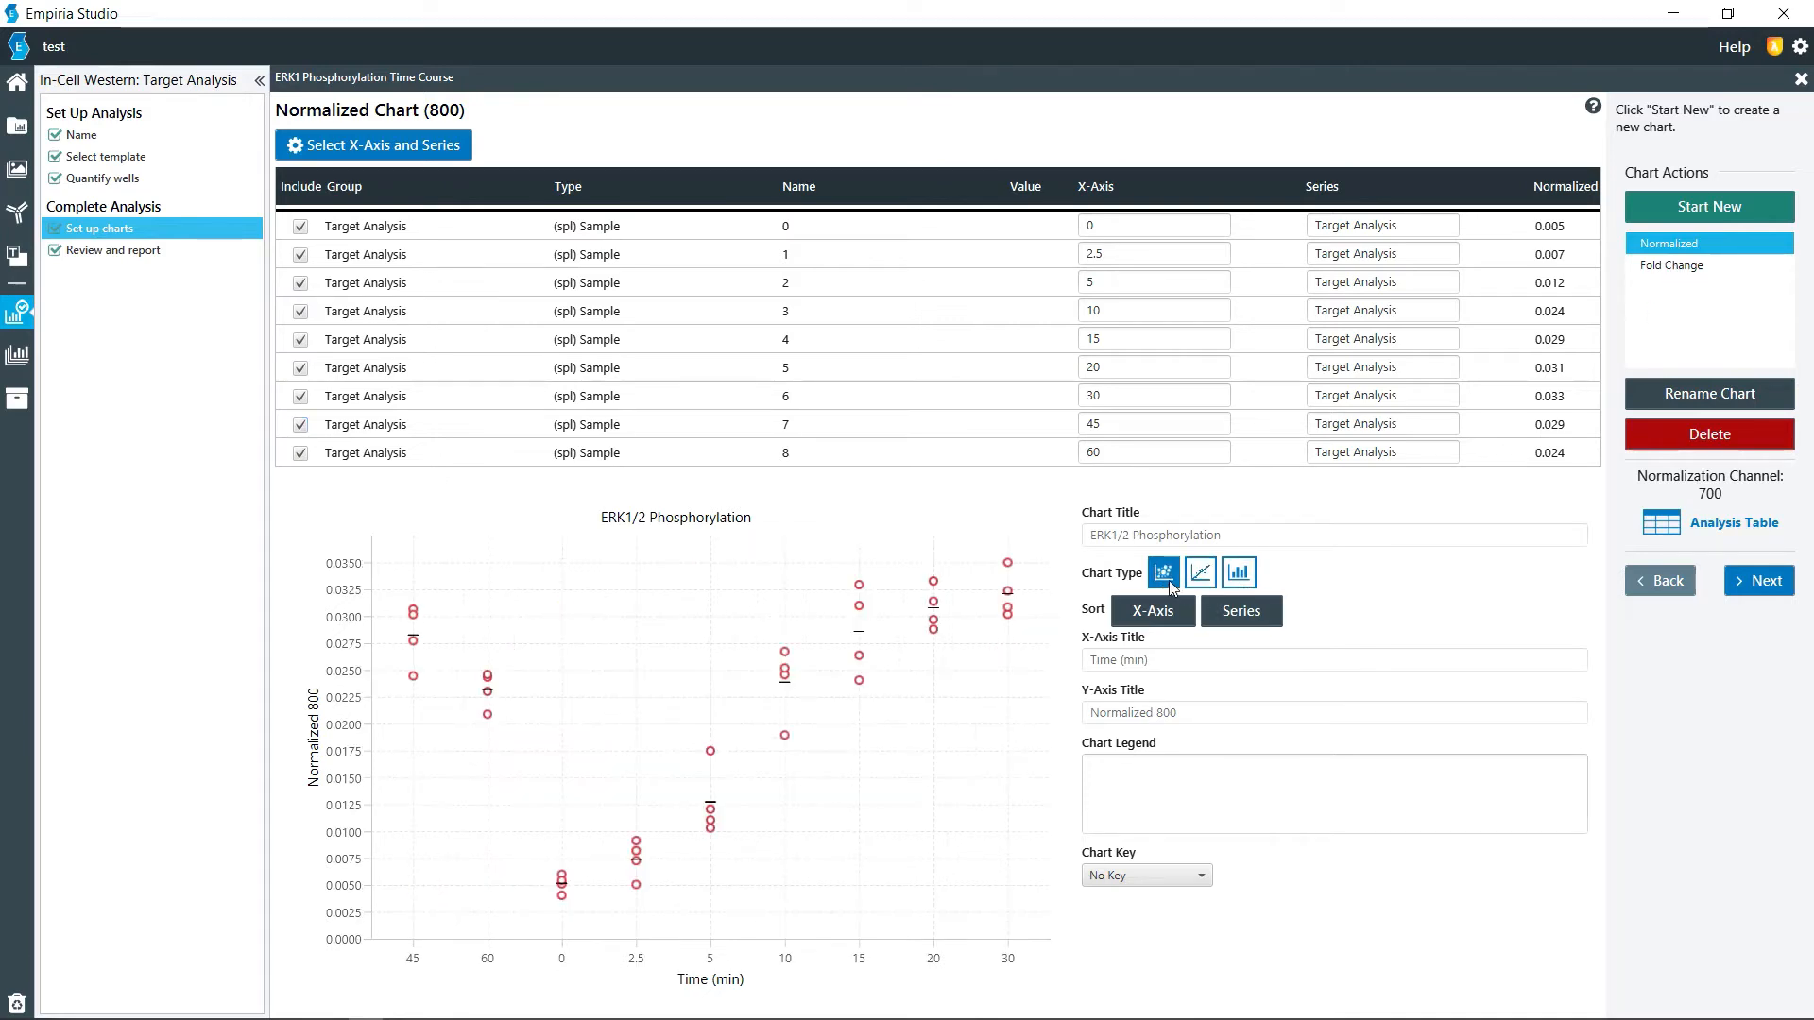
pyautogui.click(1199, 577)
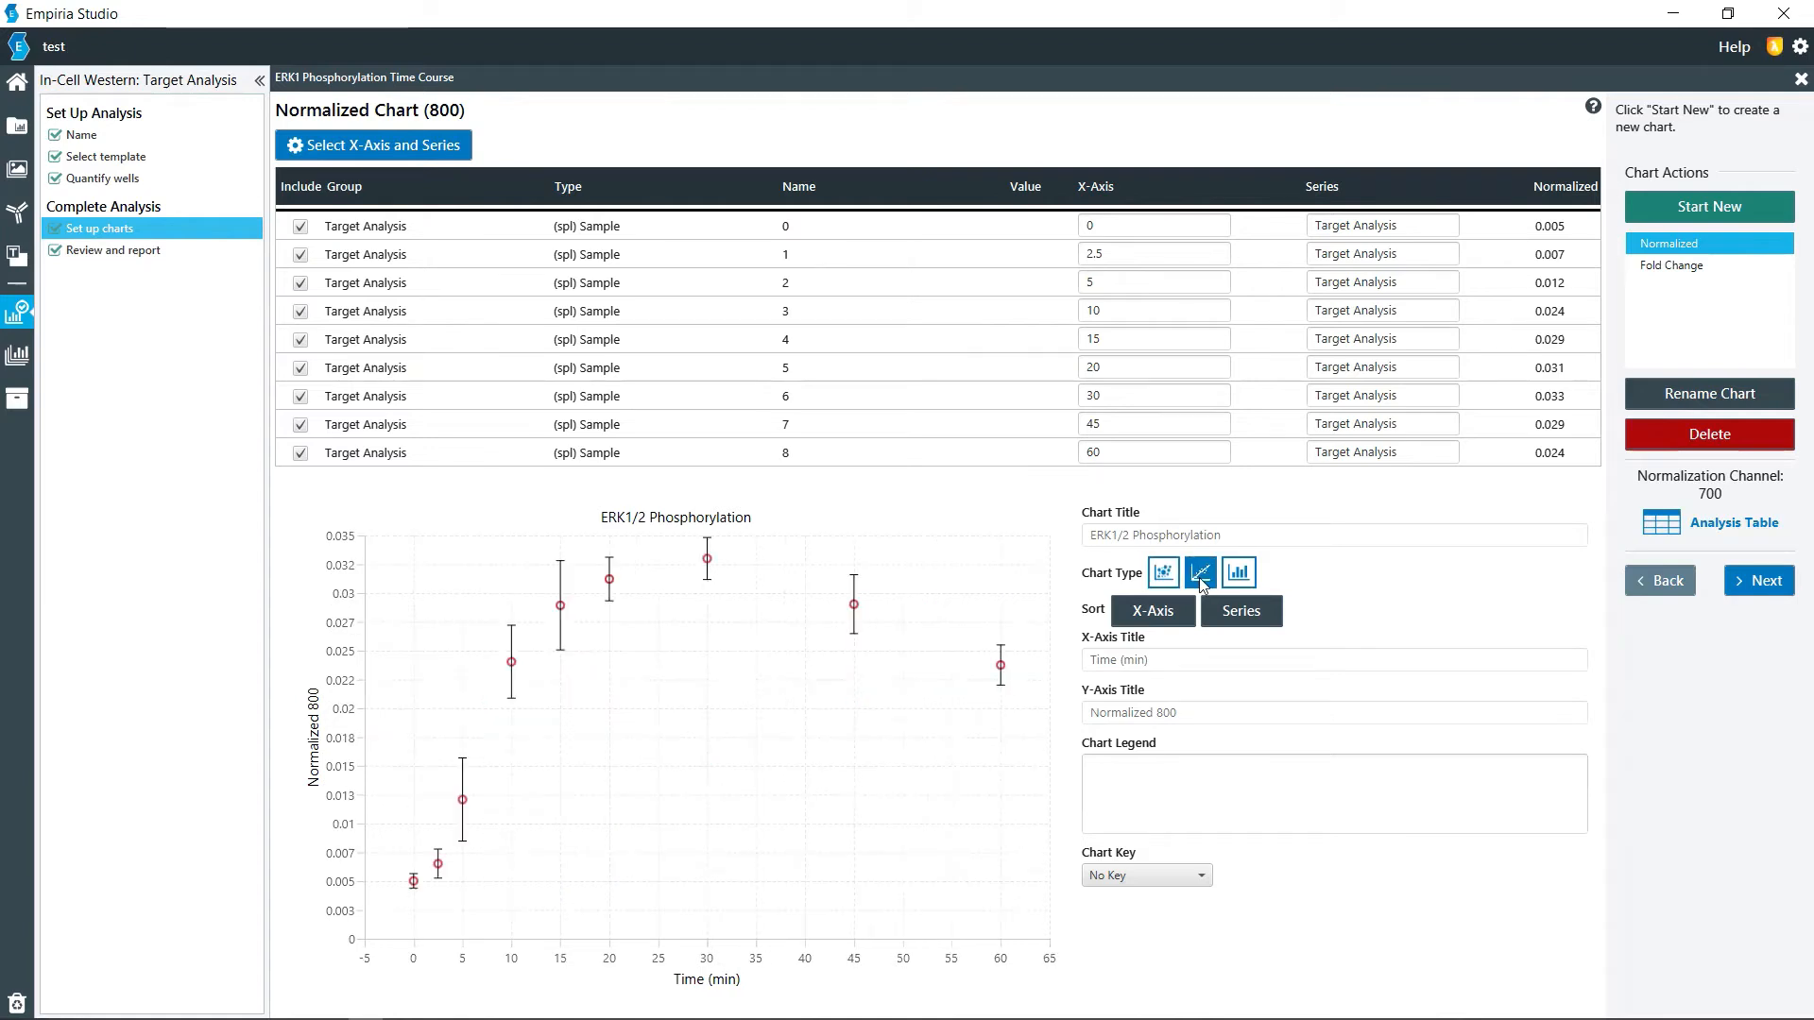
pyautogui.click(1233, 576)
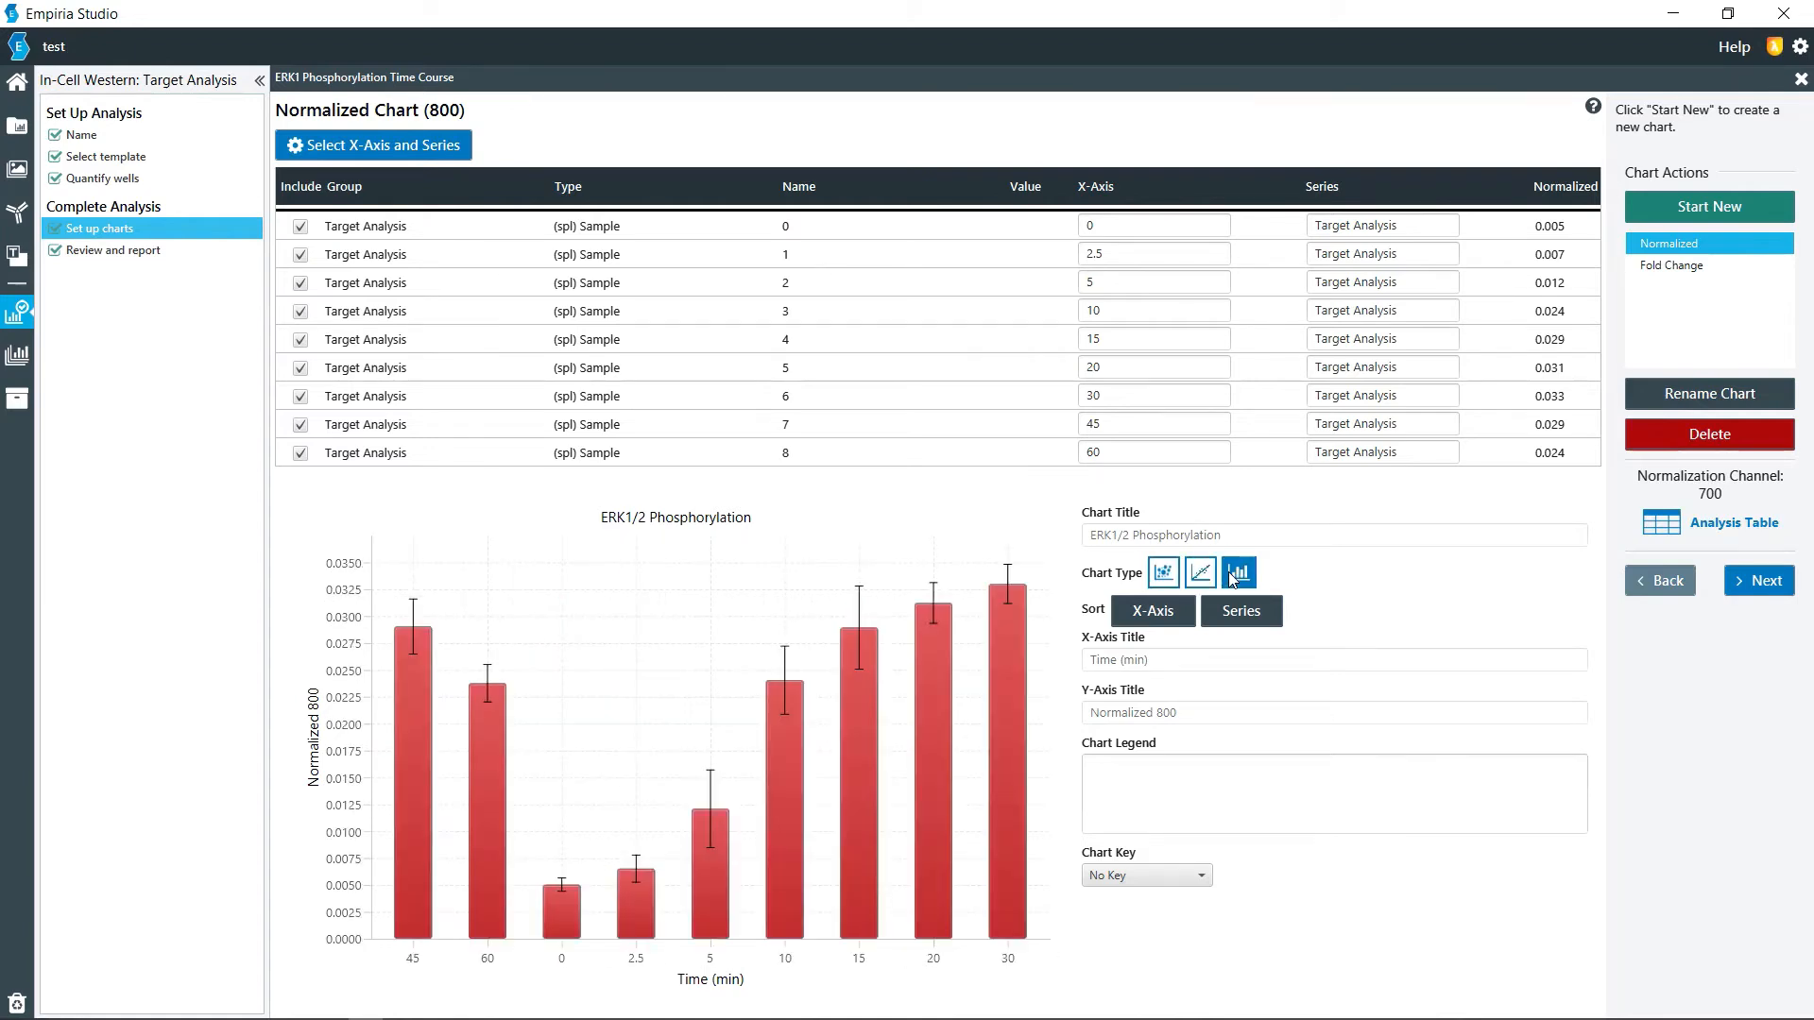
pyautogui.click(1653, 266)
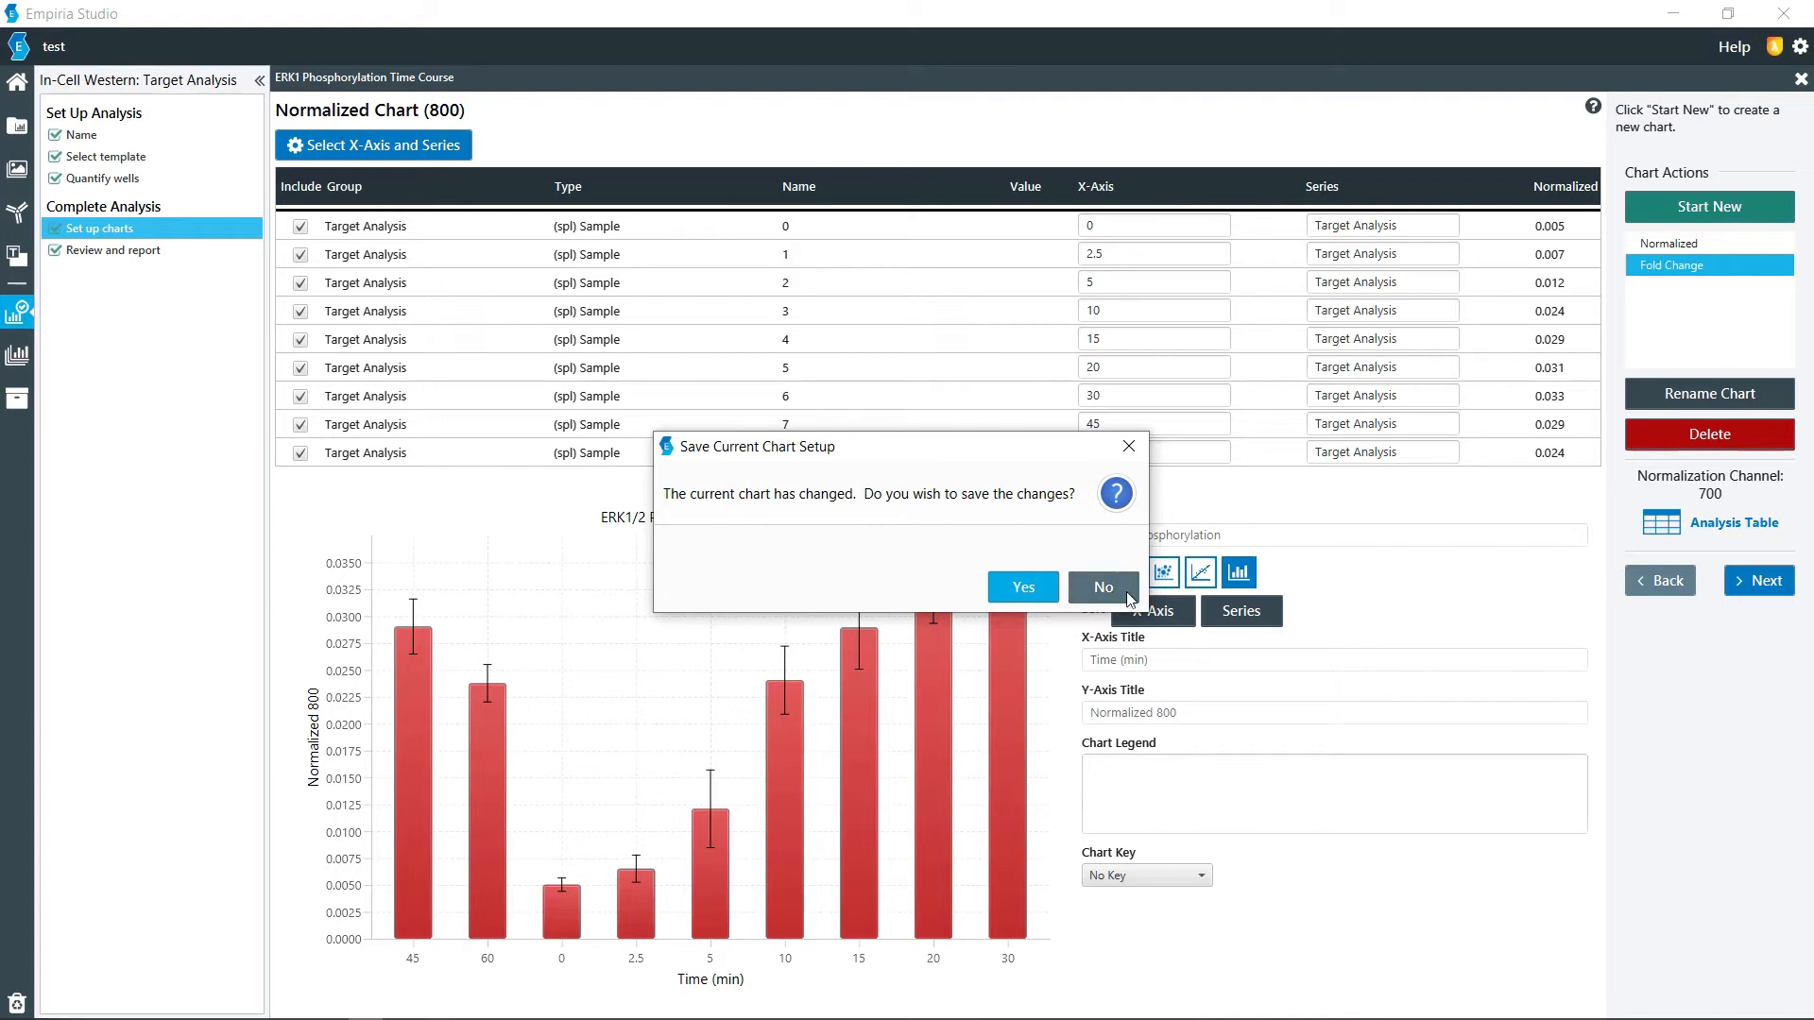
pyautogui.click(1022, 582)
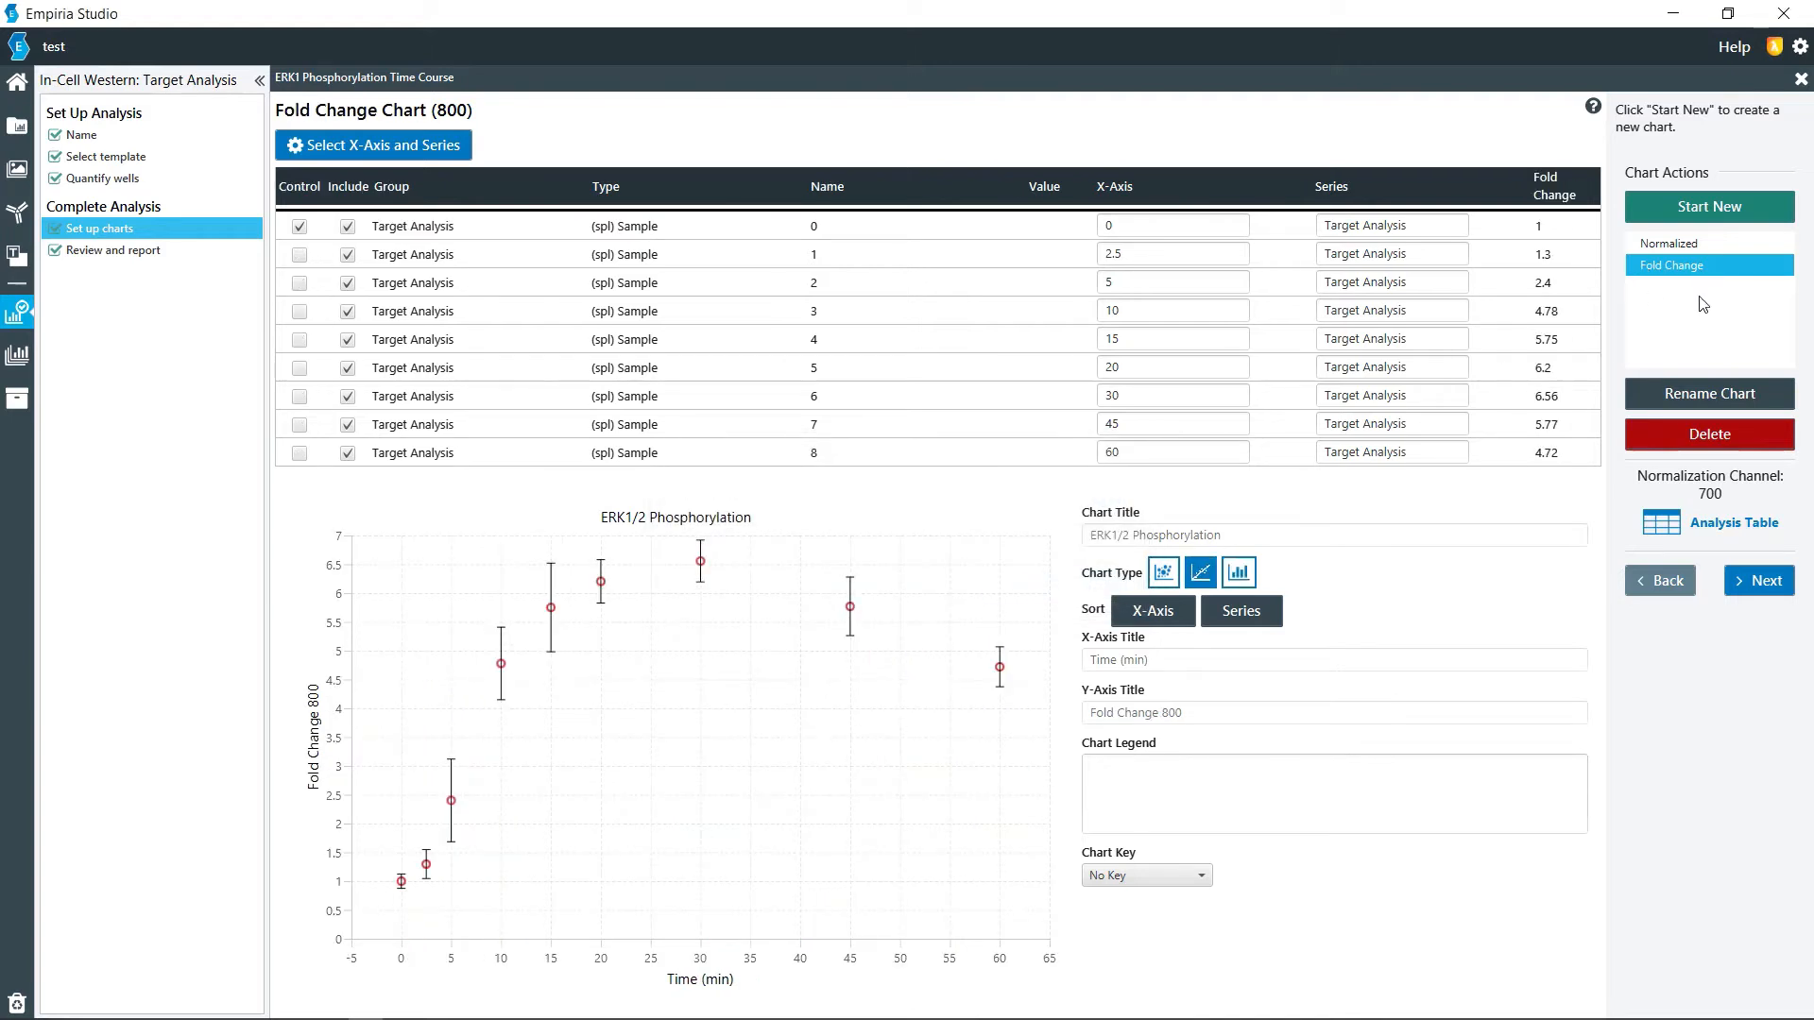
pyautogui.click(1237, 574)
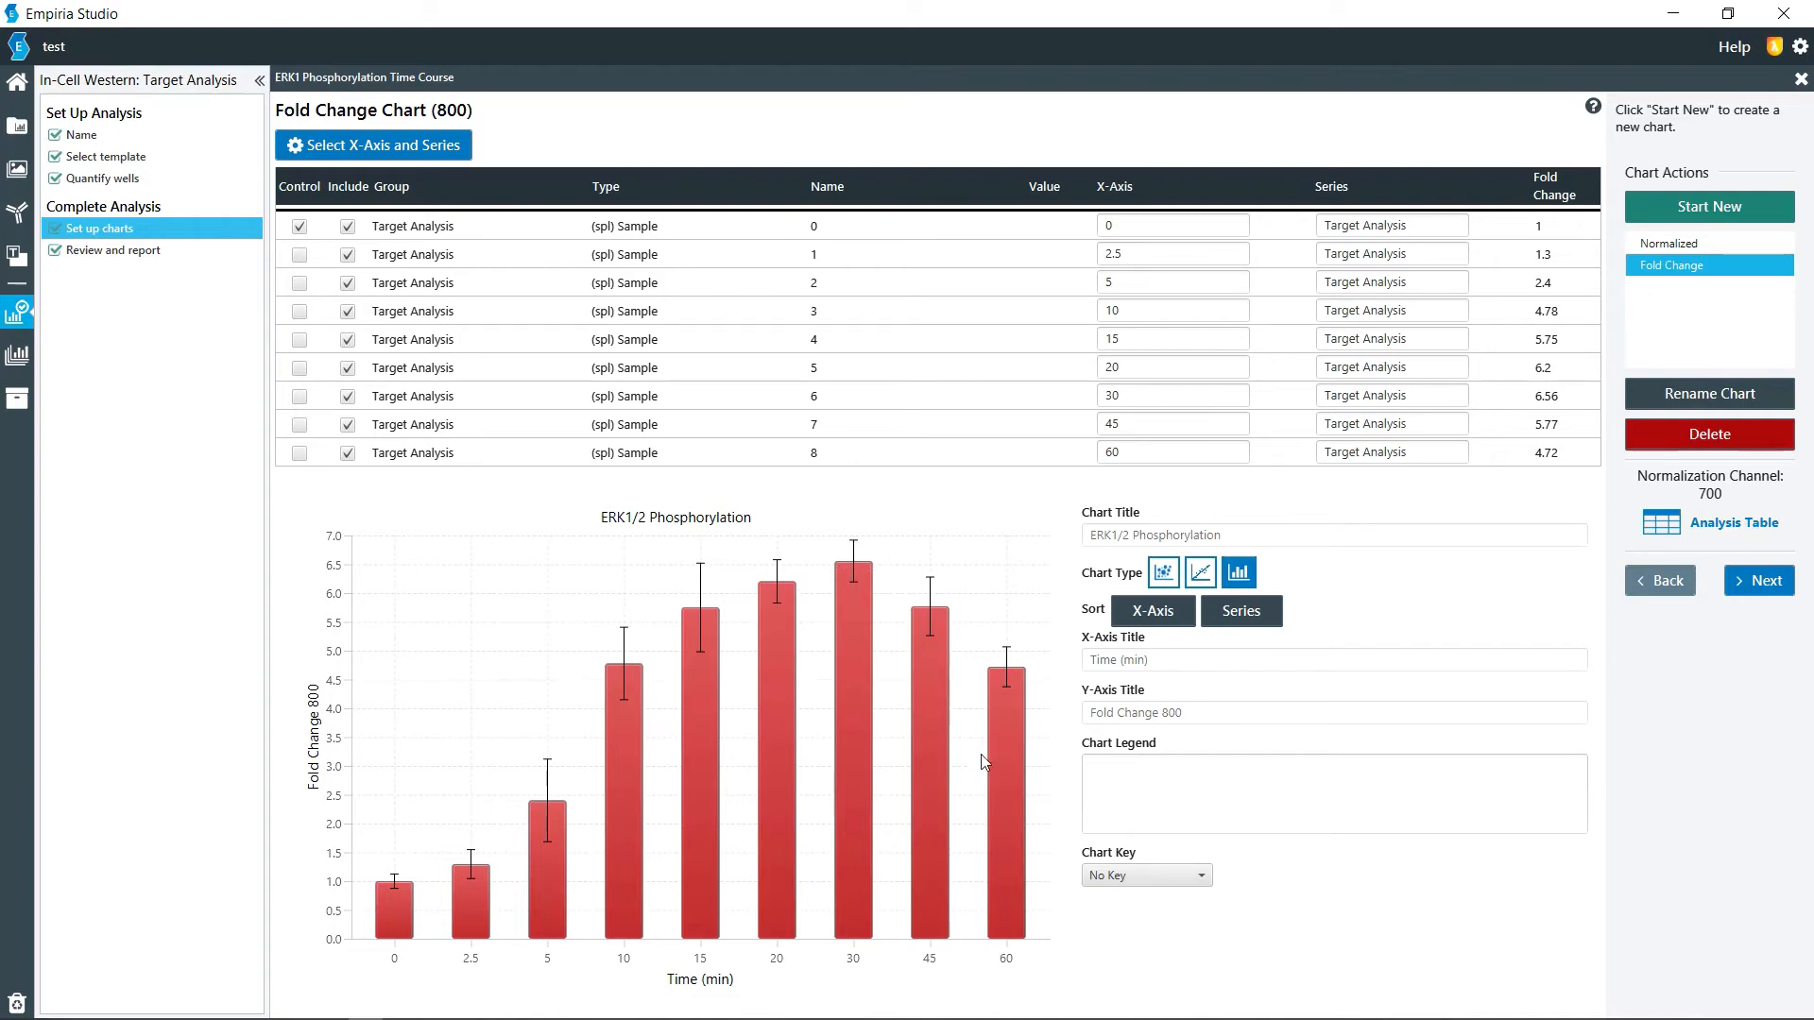
# - Proceed to the plate analysis review and inspect the Experiment and Template sections, collapsing each again
pyautogui.click(1744, 582)
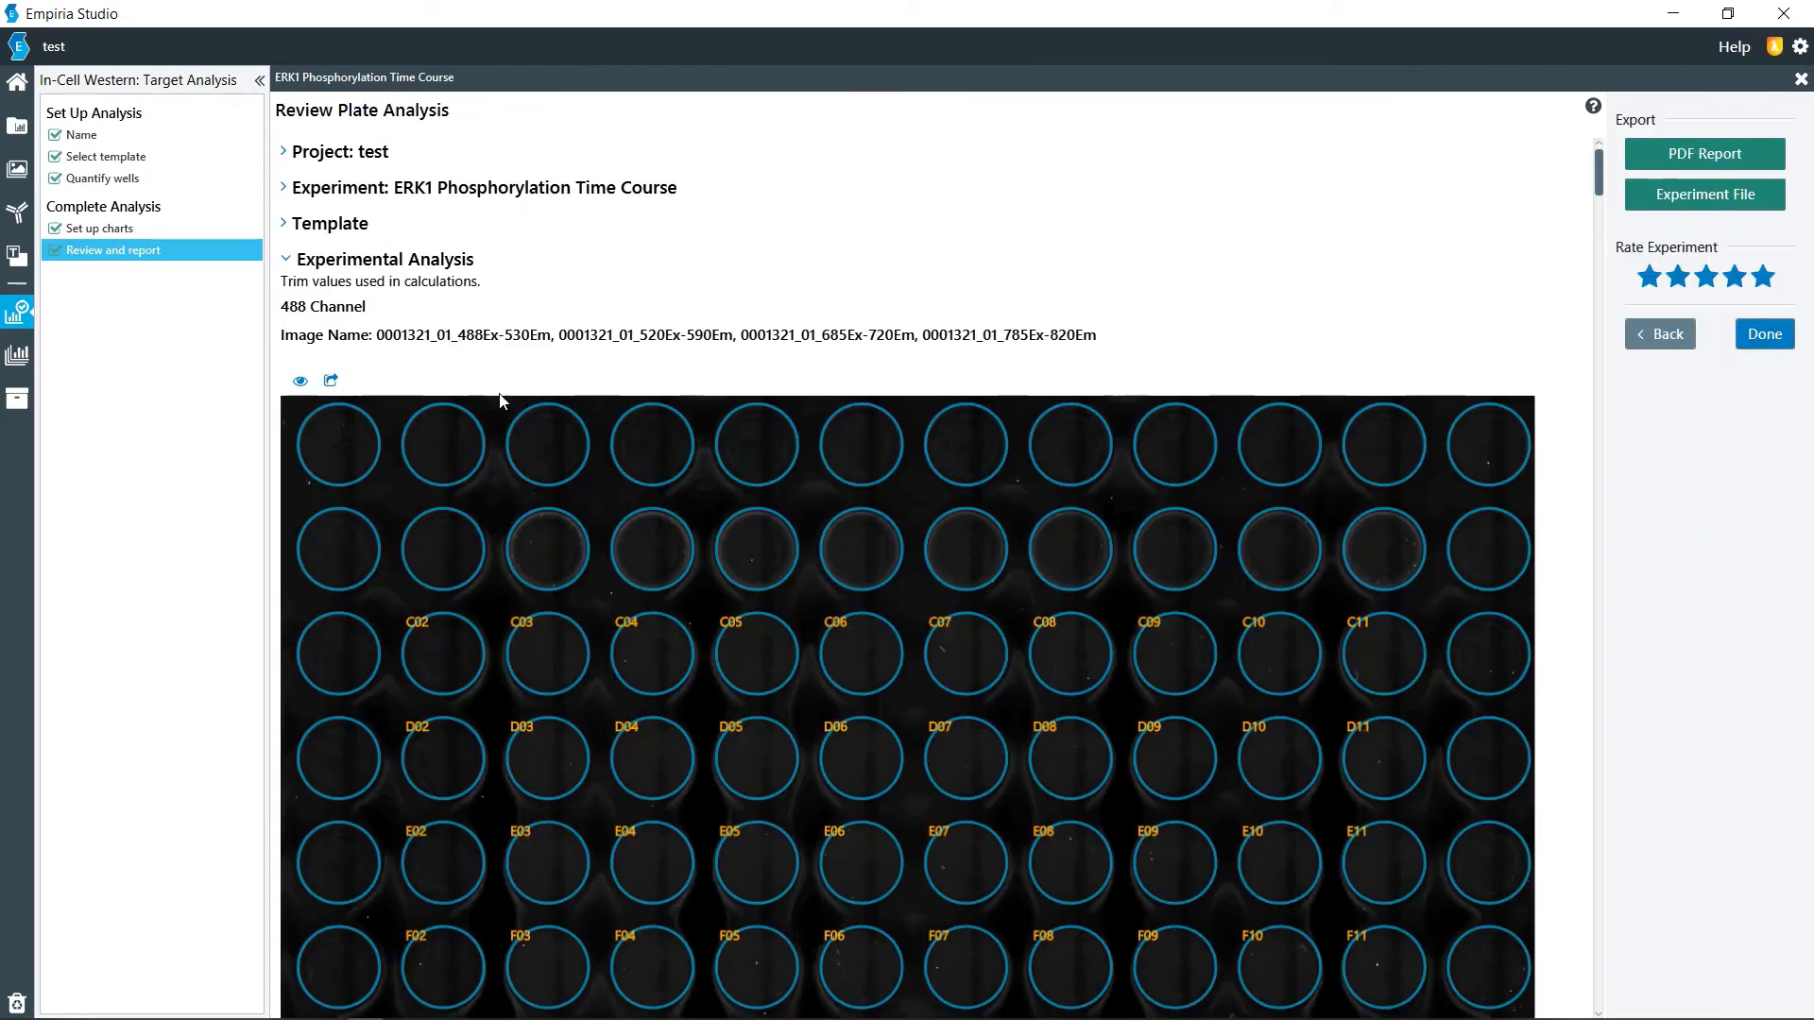
pyautogui.click(283, 189)
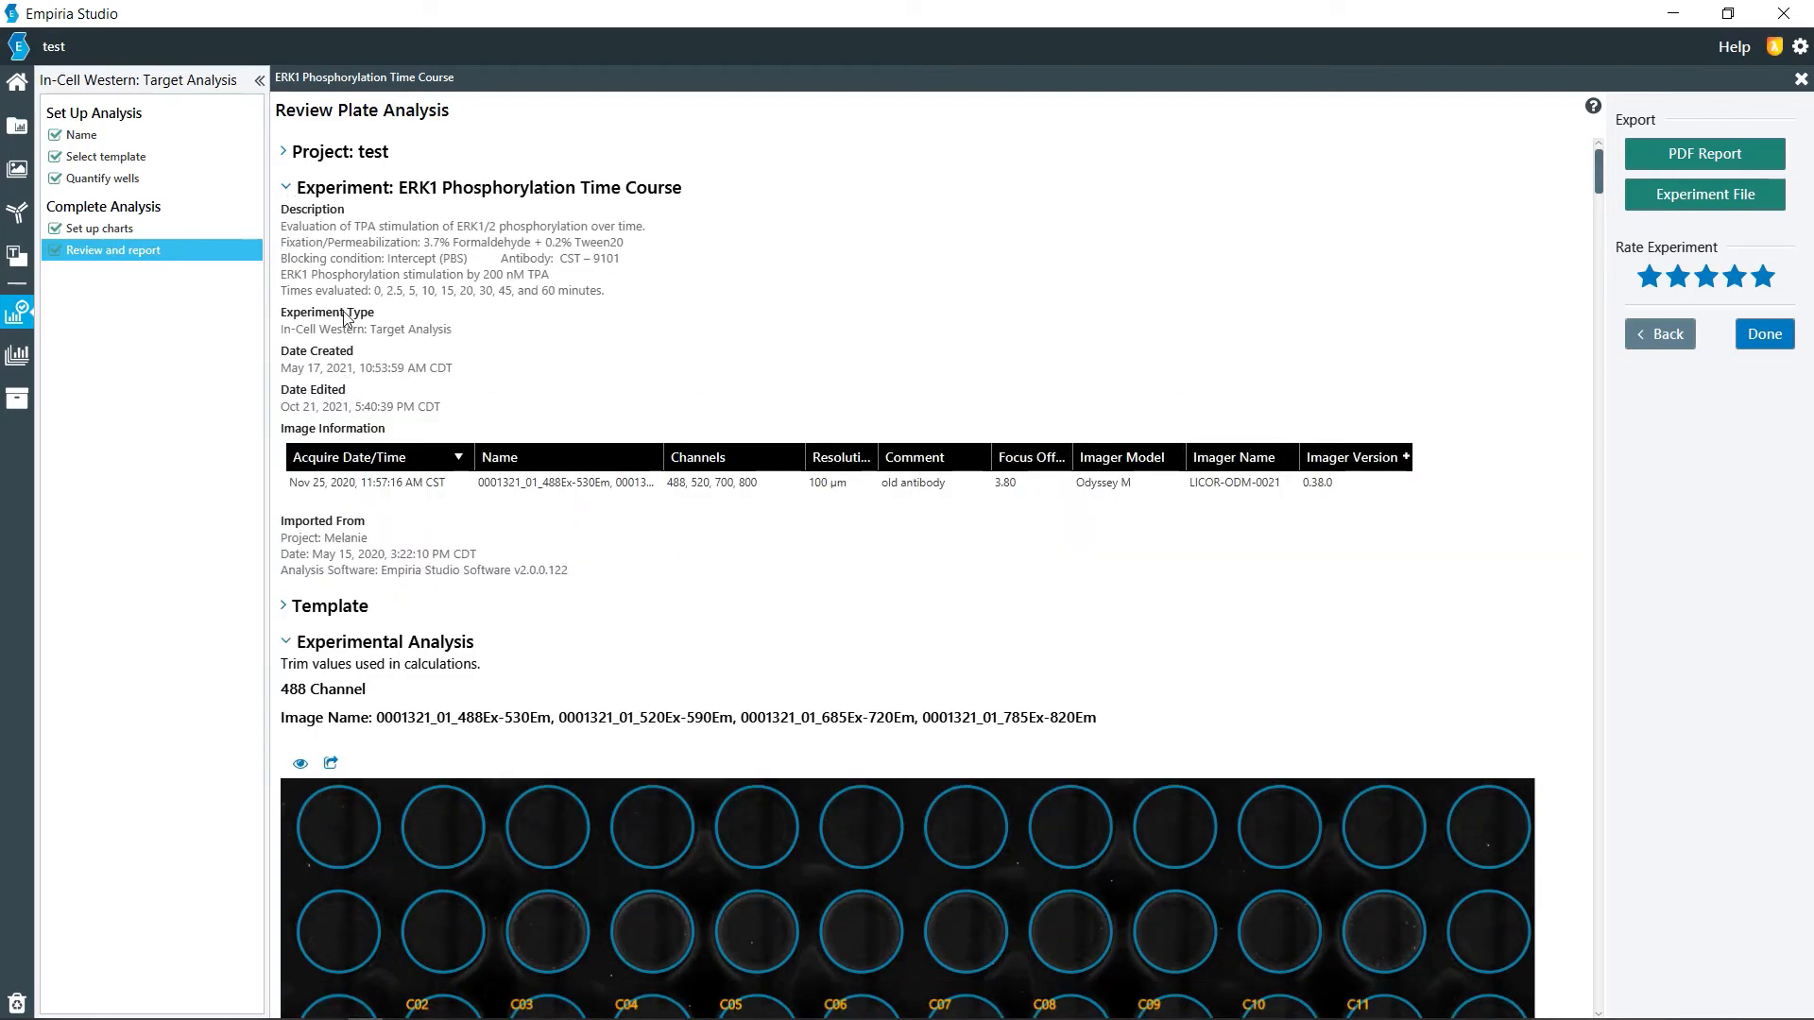
pyautogui.click(286, 188)
pyautogui.click(285, 225)
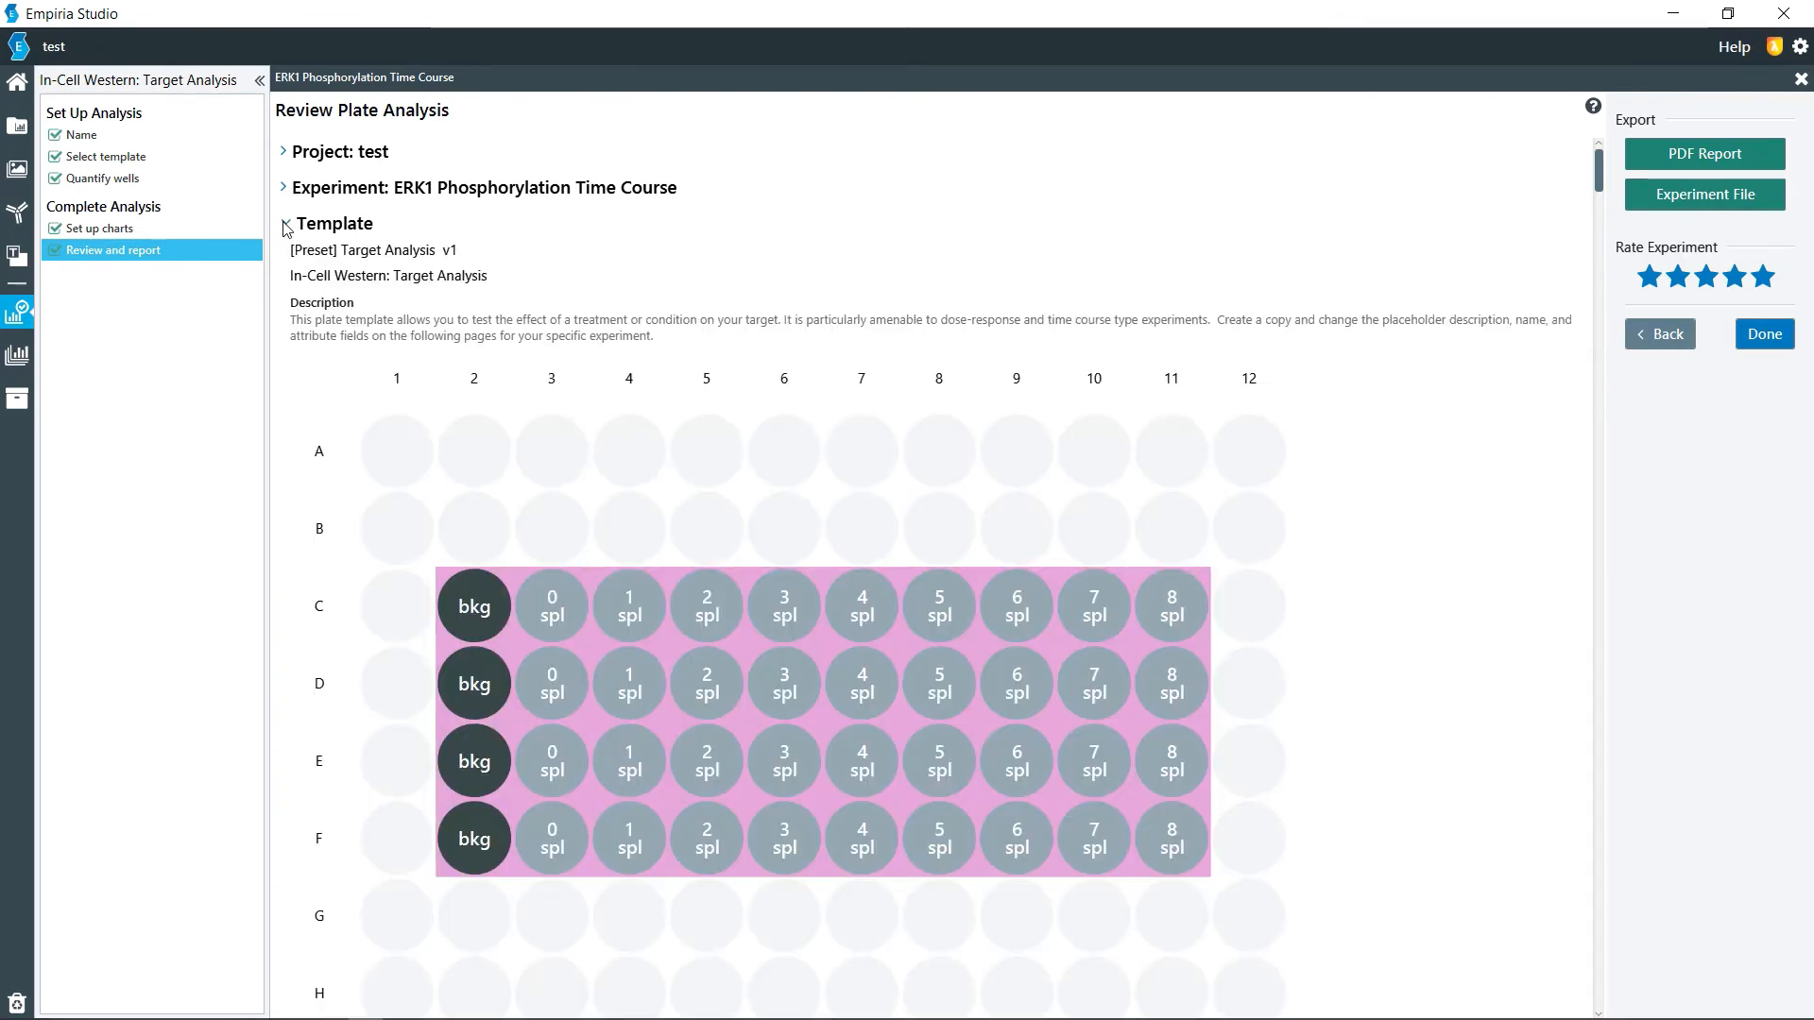
pyautogui.click(286, 224)
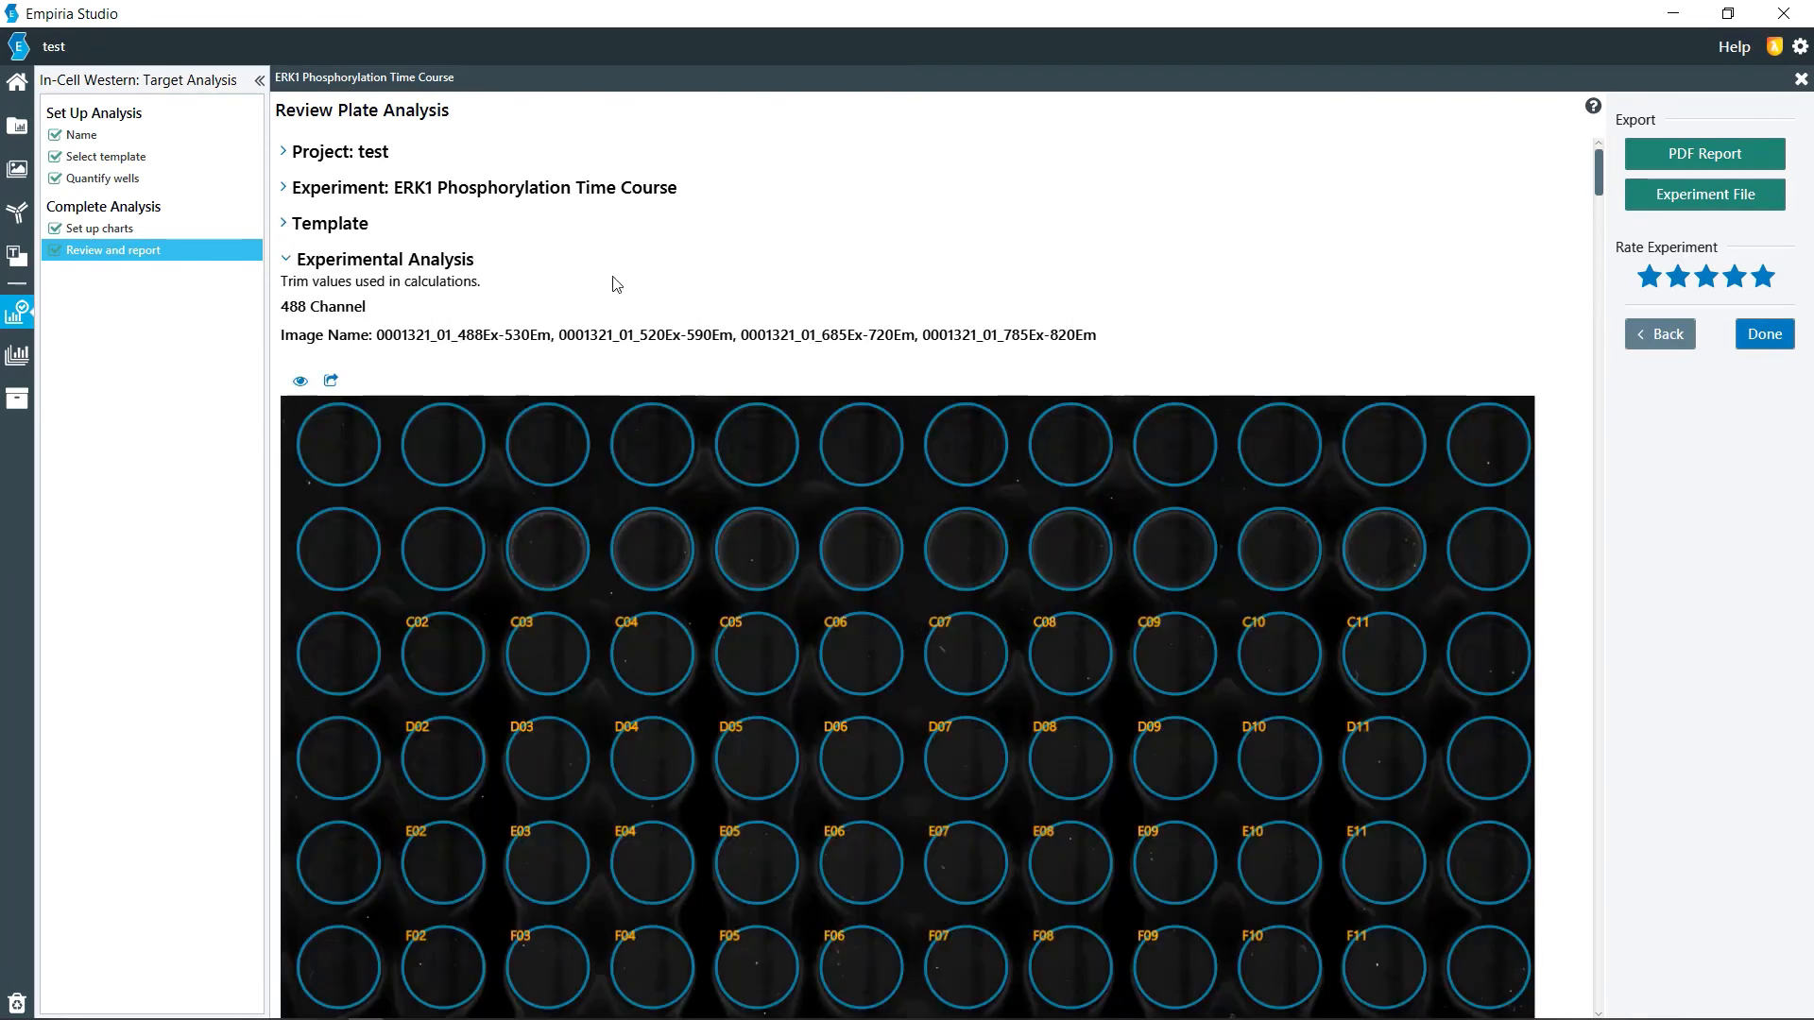
# - Look through the report's plate images and trim value tables, down to the Experimental Observations, Next Steps and Summary fields
pyautogui.moveTo(1597, 178); pyautogui.dragTo(1593, 316)
pyautogui.moveTo(1591, 325); pyautogui.dragTo(1598, 413)
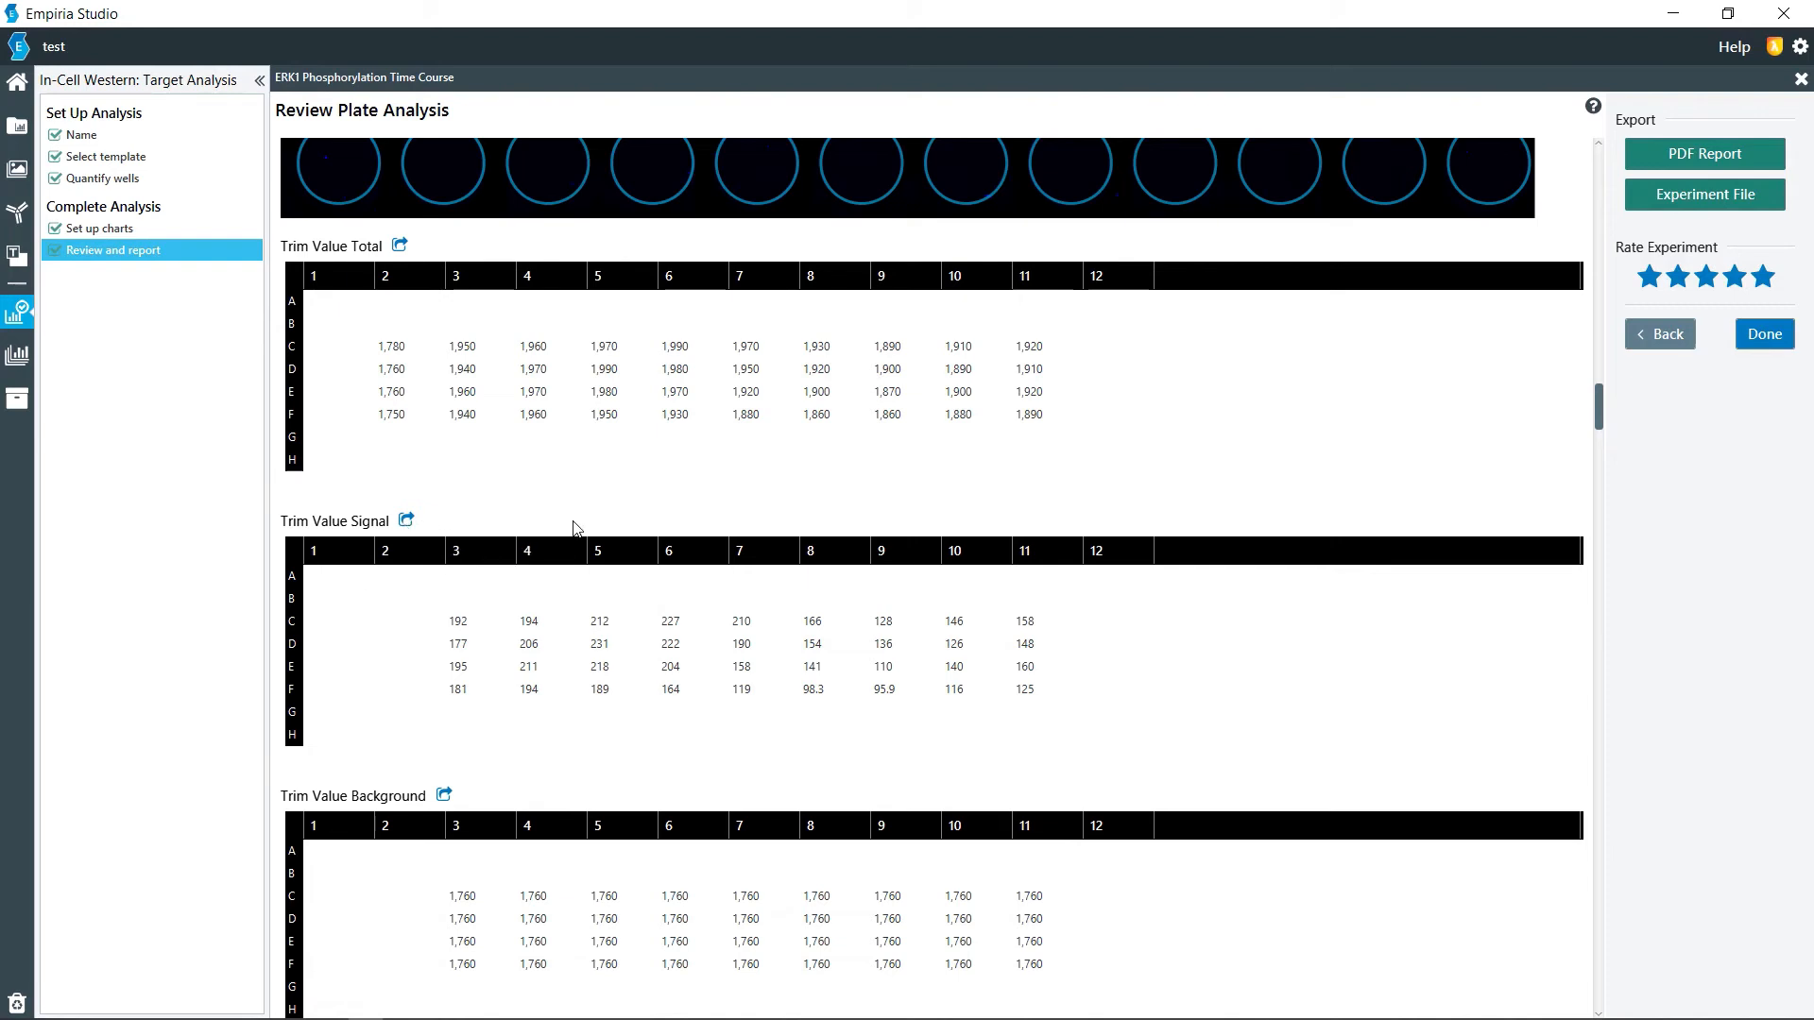
pyautogui.moveTo(1596, 397); pyautogui.dragTo(1625, 976)
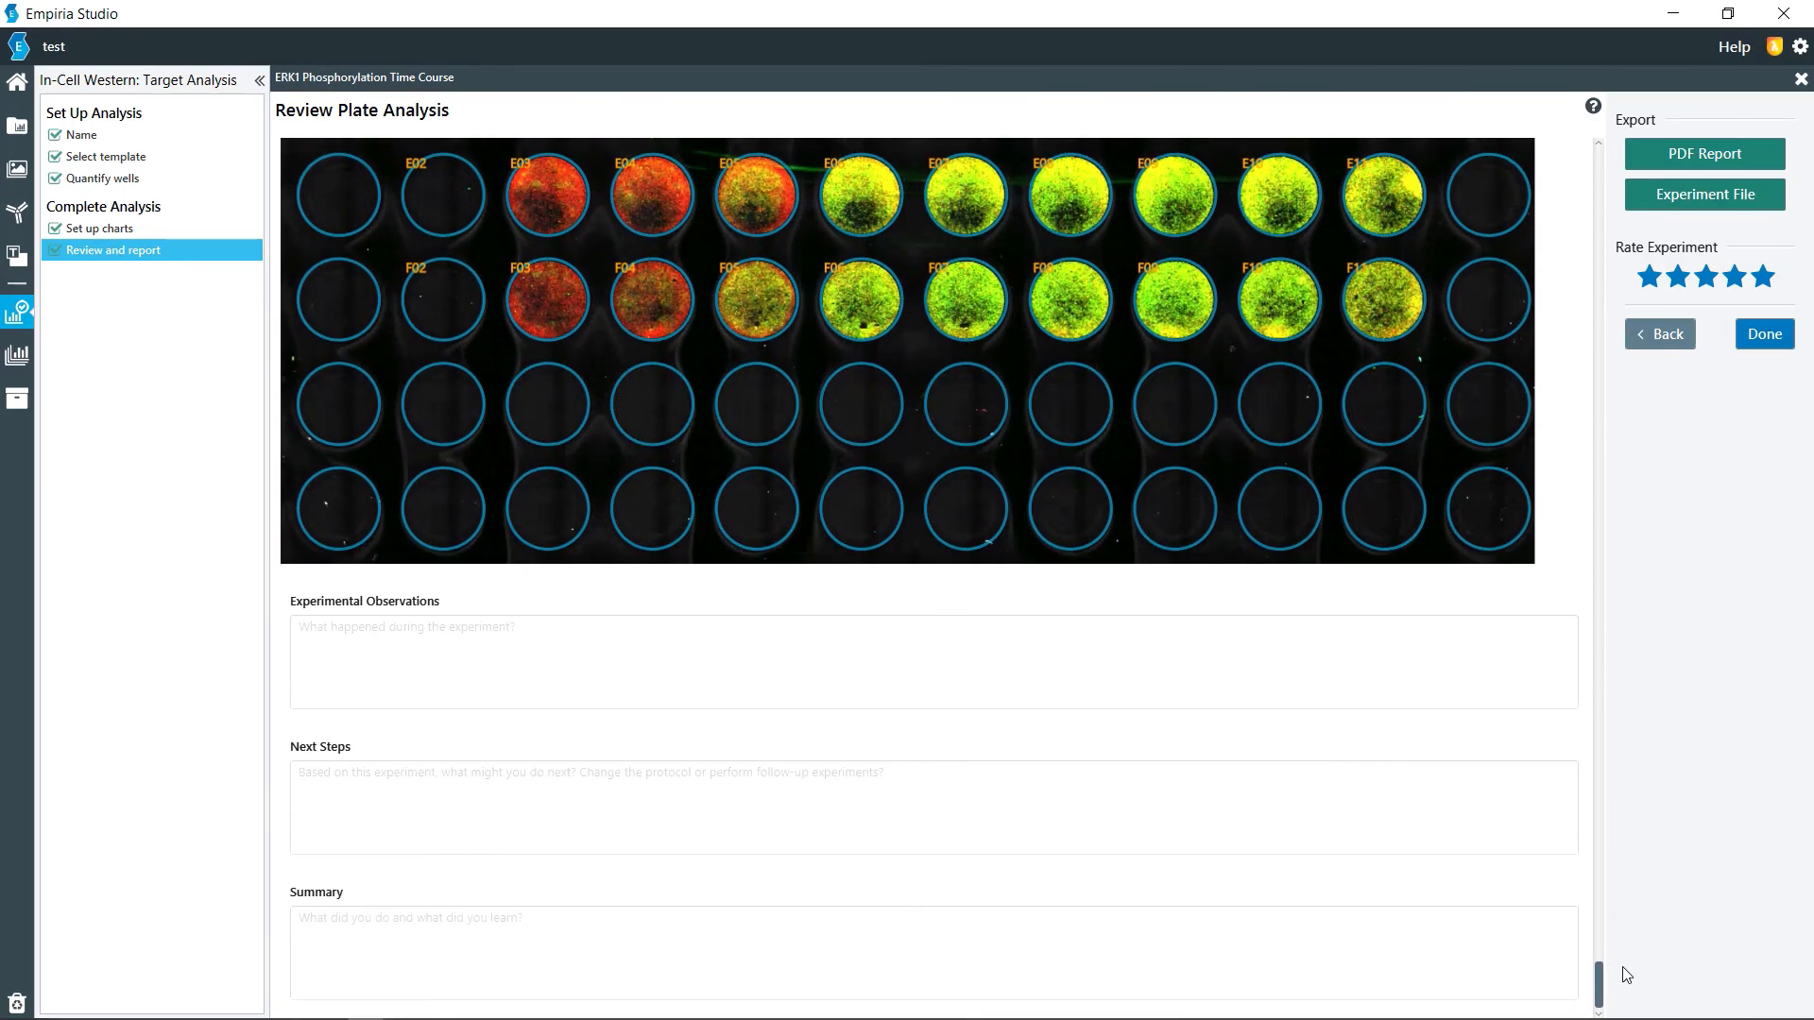
pyautogui.click(372, 642)
pyautogui.click(362, 798)
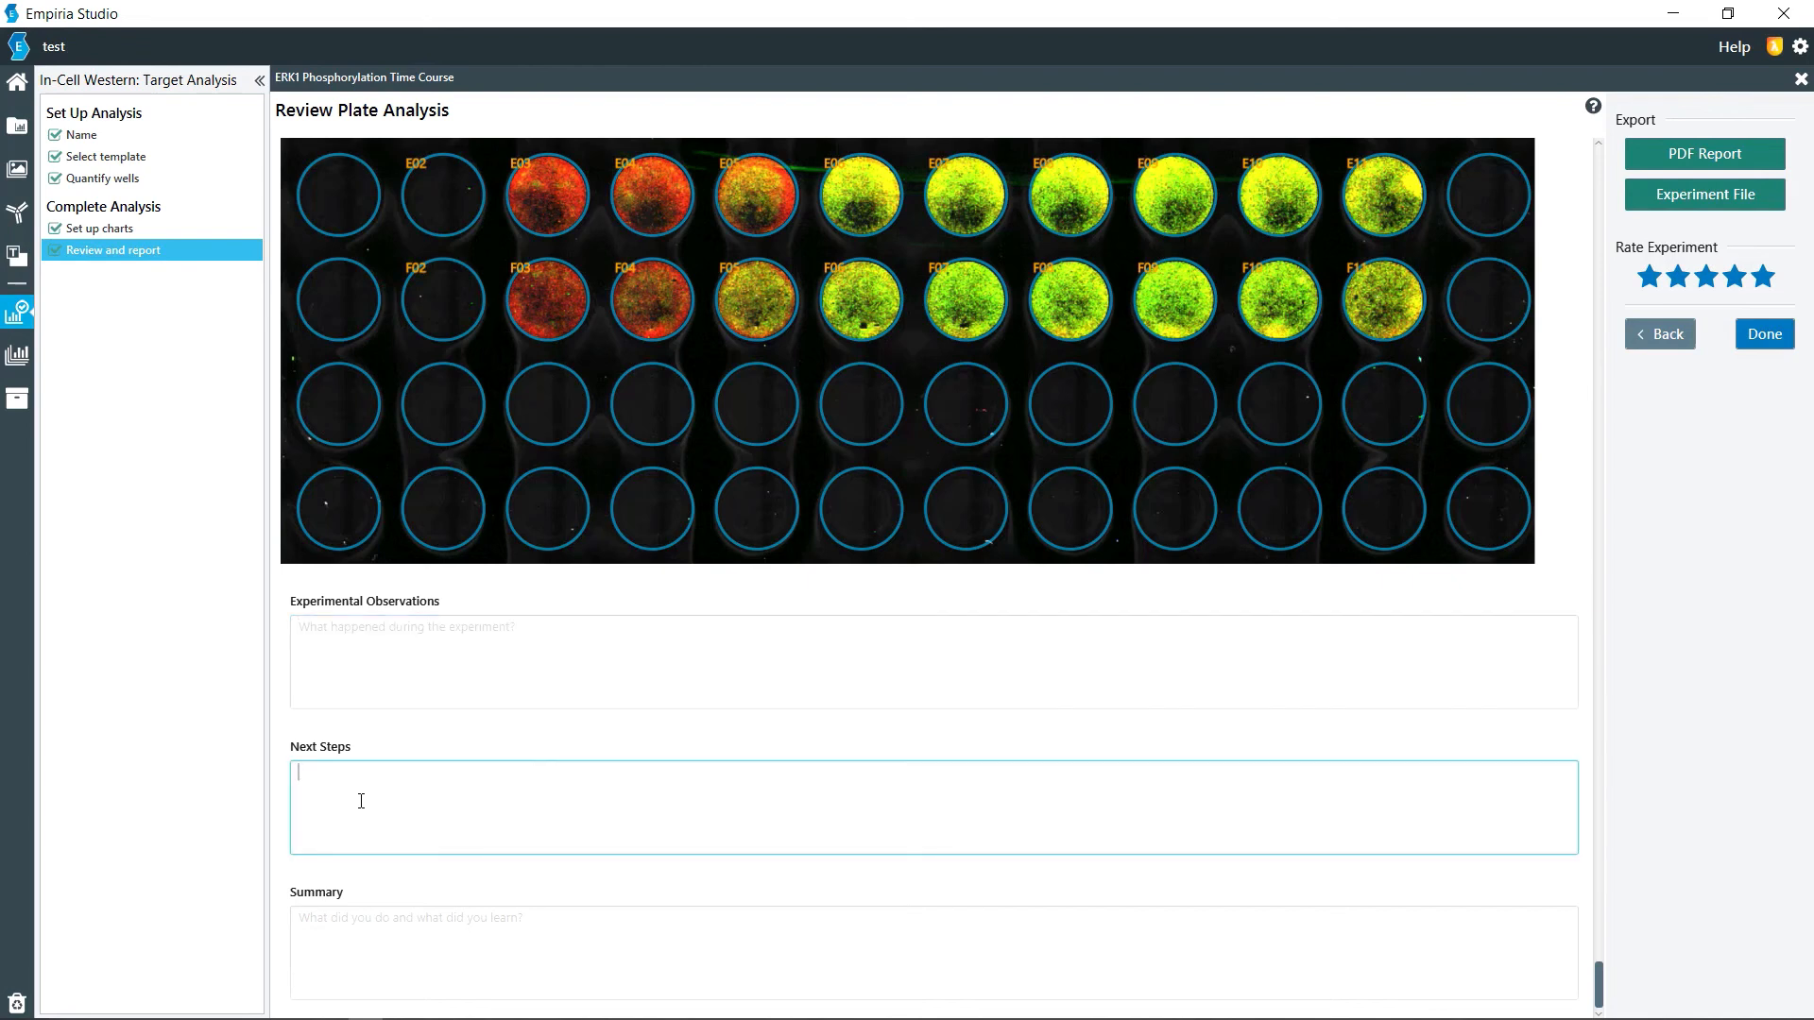
pyautogui.click(351, 925)
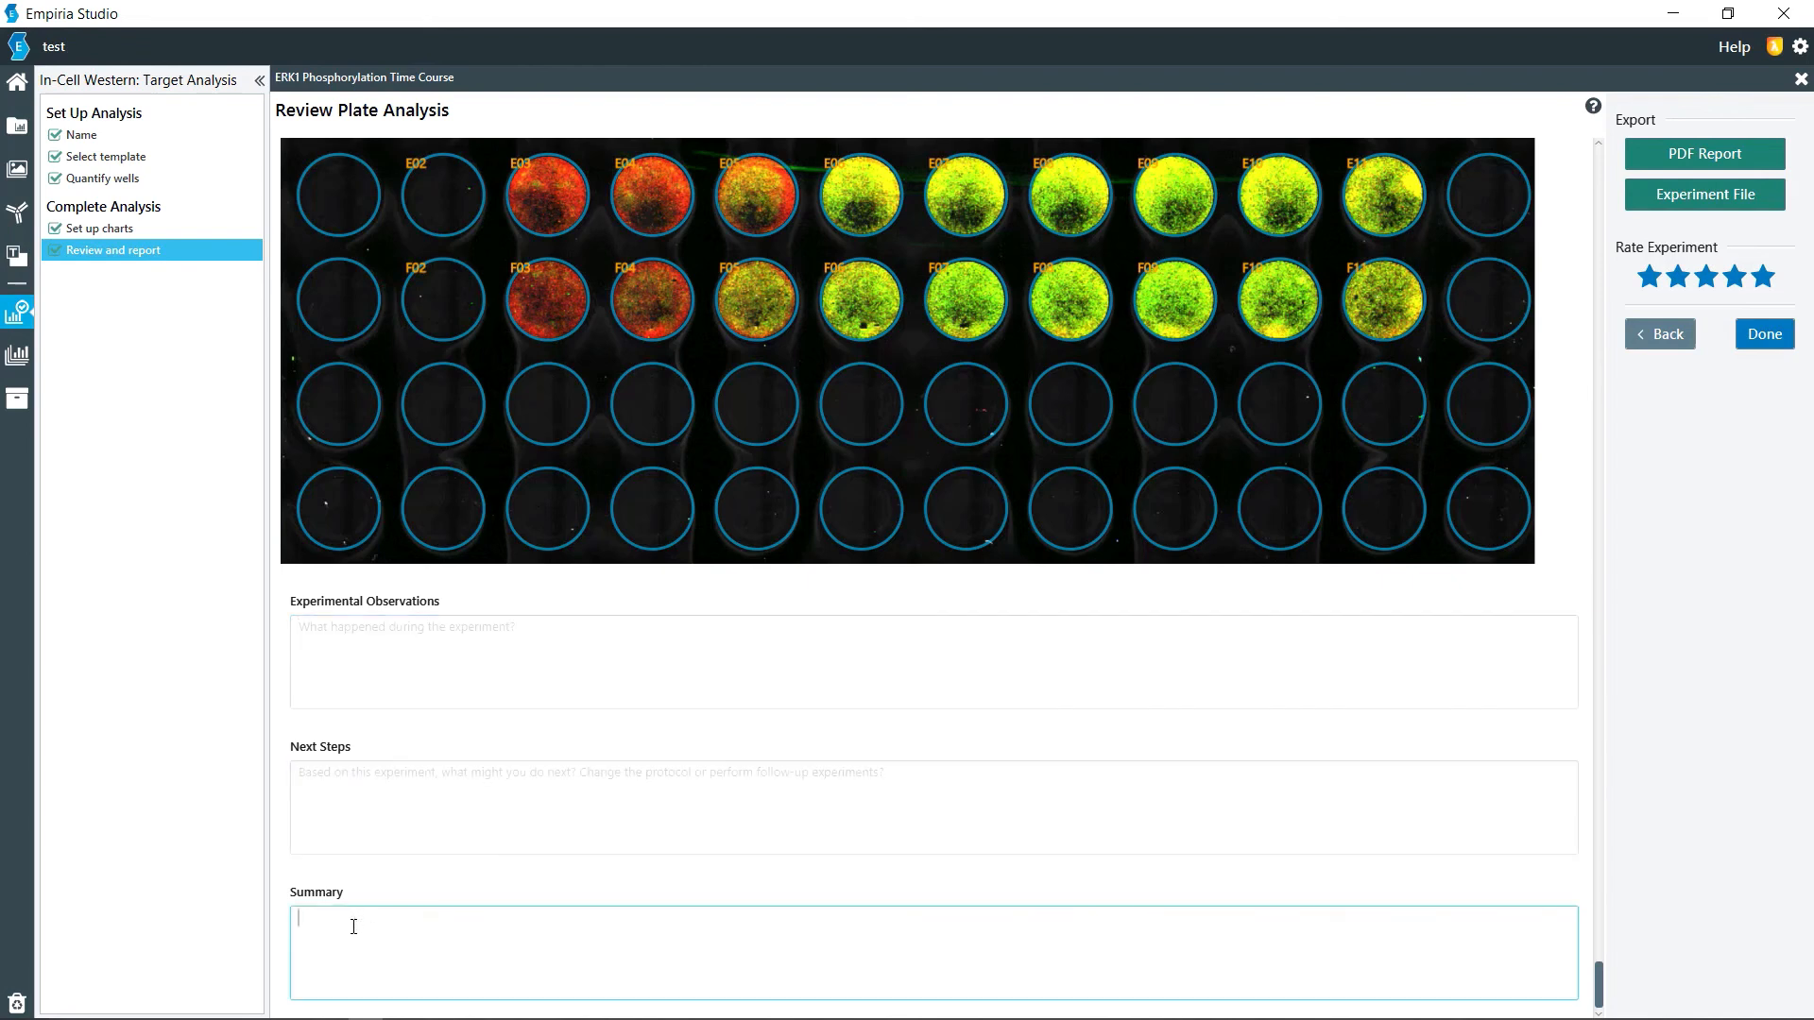